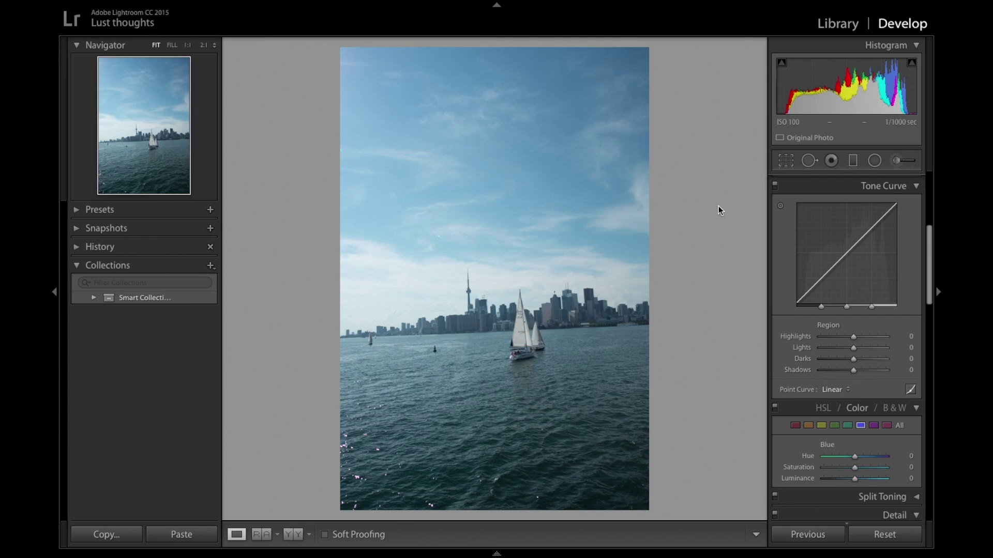
- Crop the skyline photo to the 4 x 5 / 8 x 10 aspect ratio
click(786, 161)
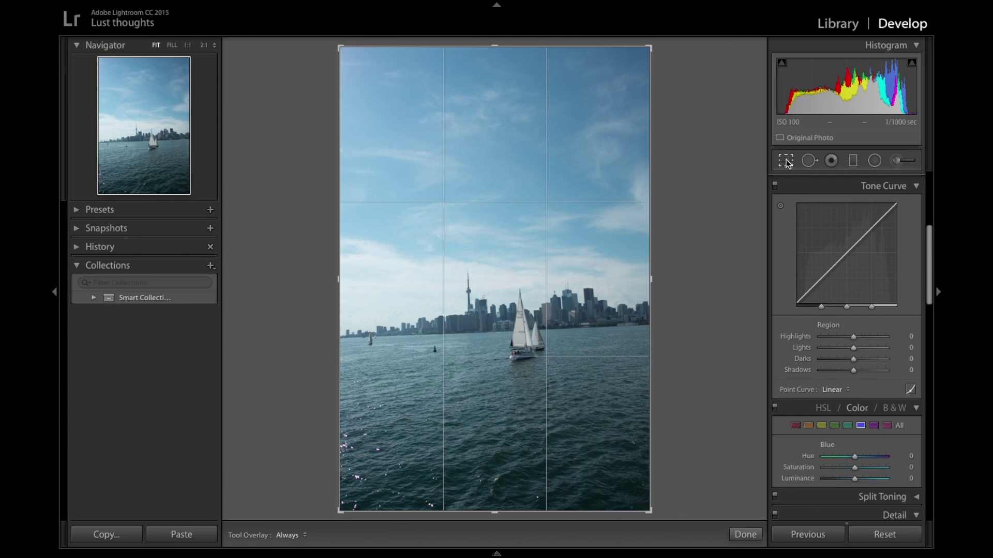
click(893, 203)
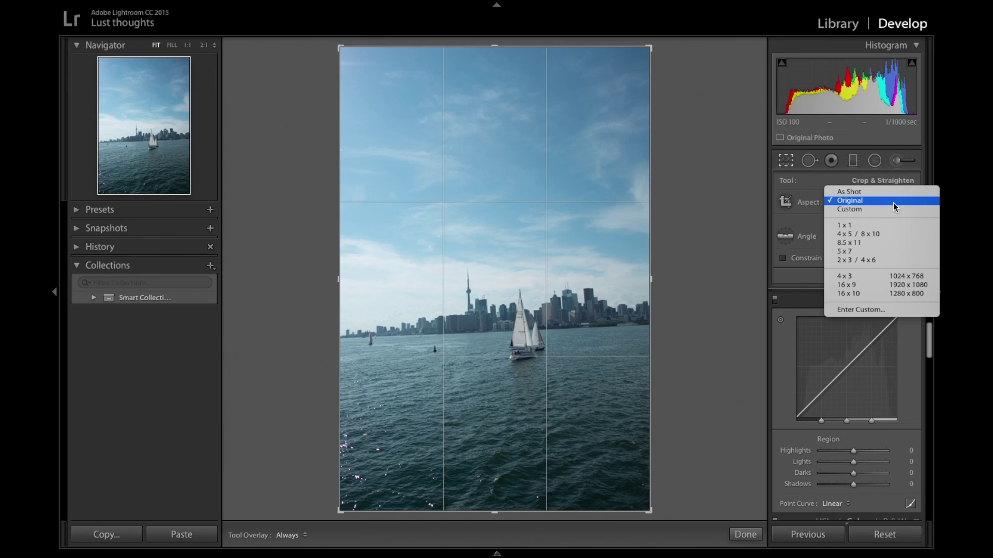
click(891, 237)
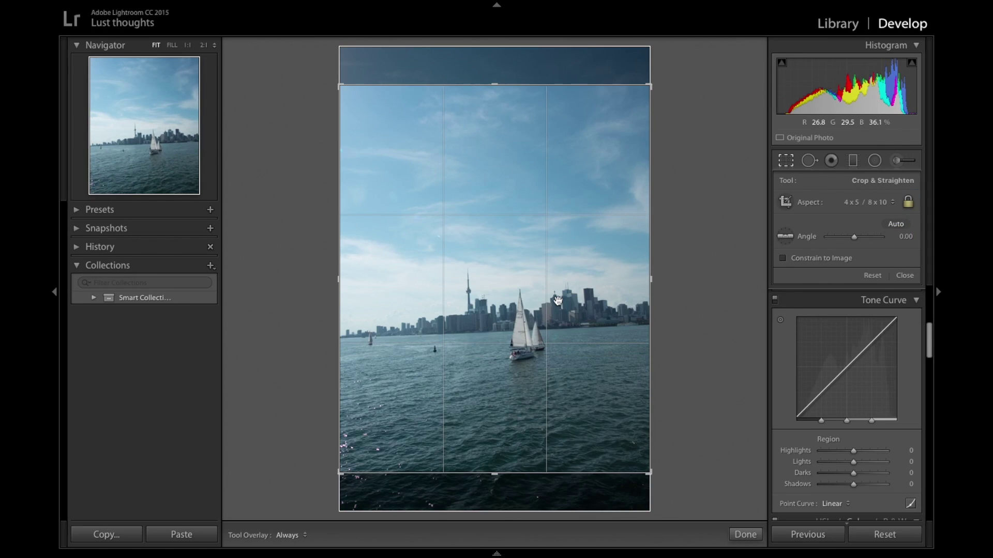
click(785, 162)
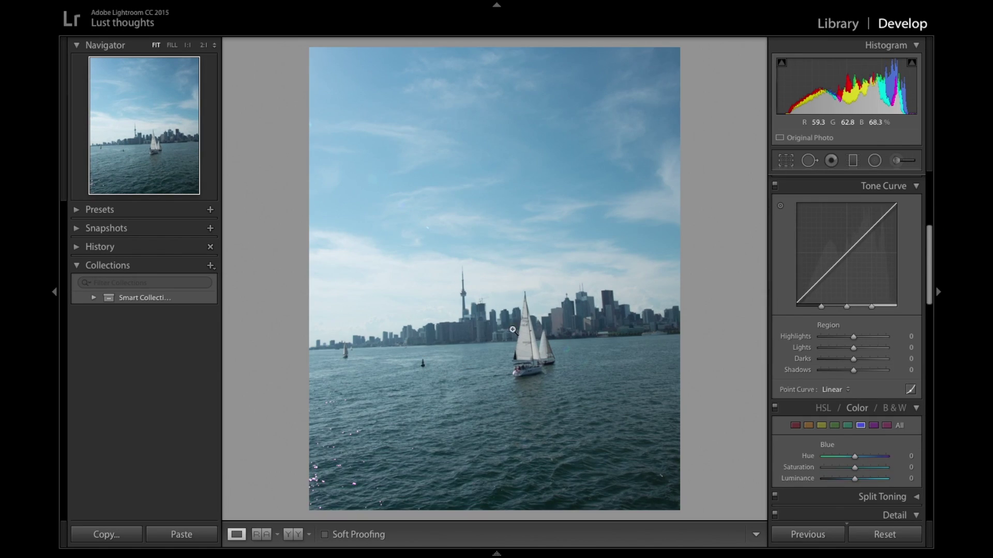
- Apply Auto Upright to level the photo and correct its perspective
scroll(801, 439, down, 5)
scroll(802, 436, down, 6)
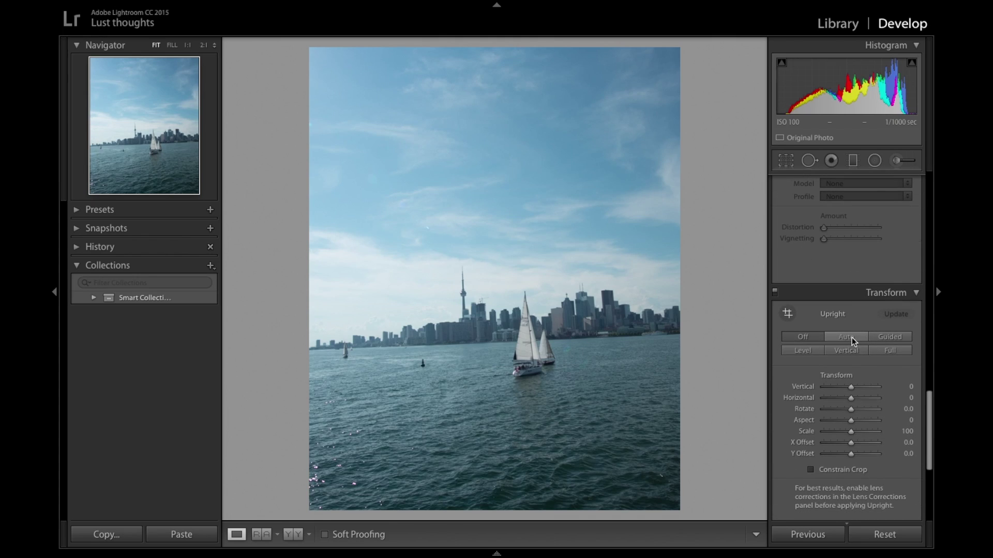
click(852, 337)
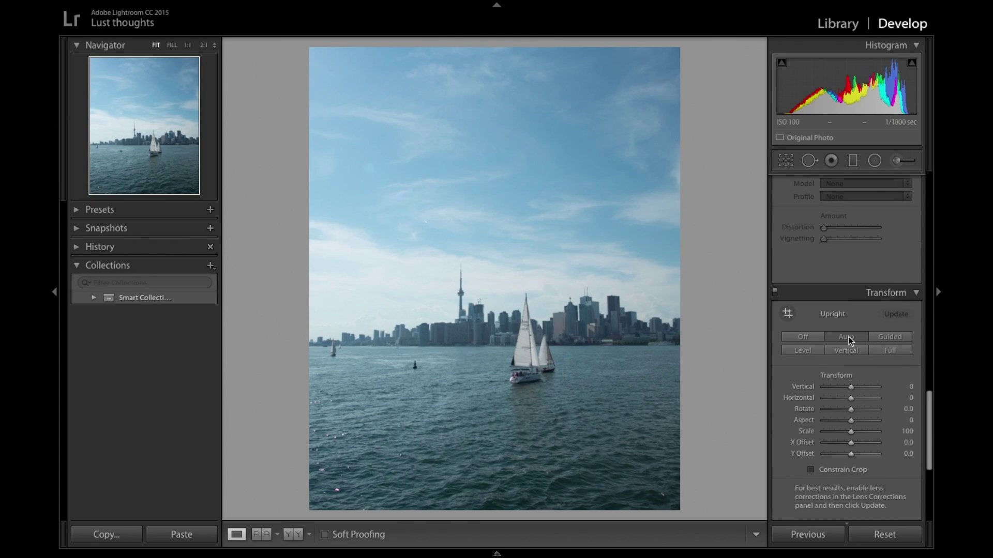
scroll(798, 259, up, 6)
scroll(797, 259, up, 5)
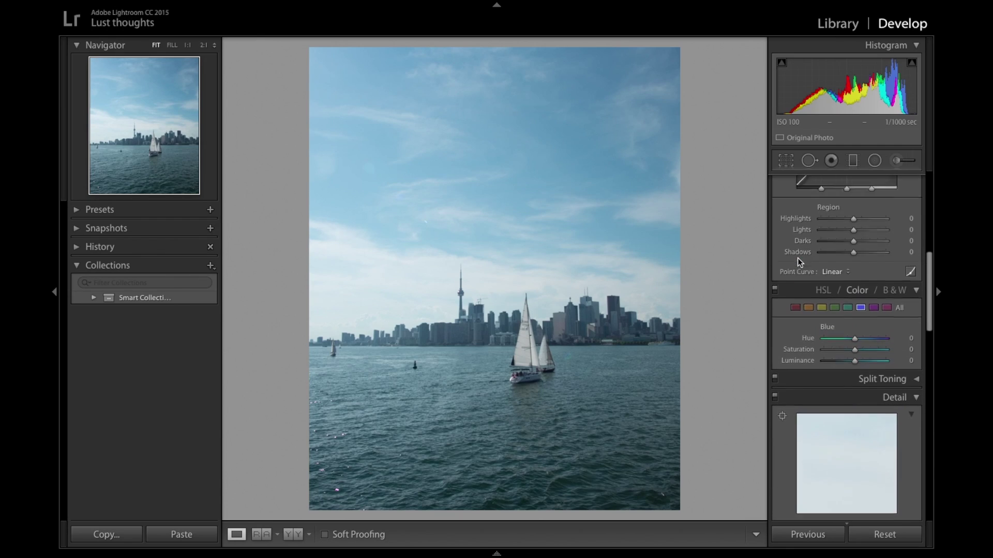
- Apply the 'ryan' point curve preset and drain the saturation from the blues
click(856, 395)
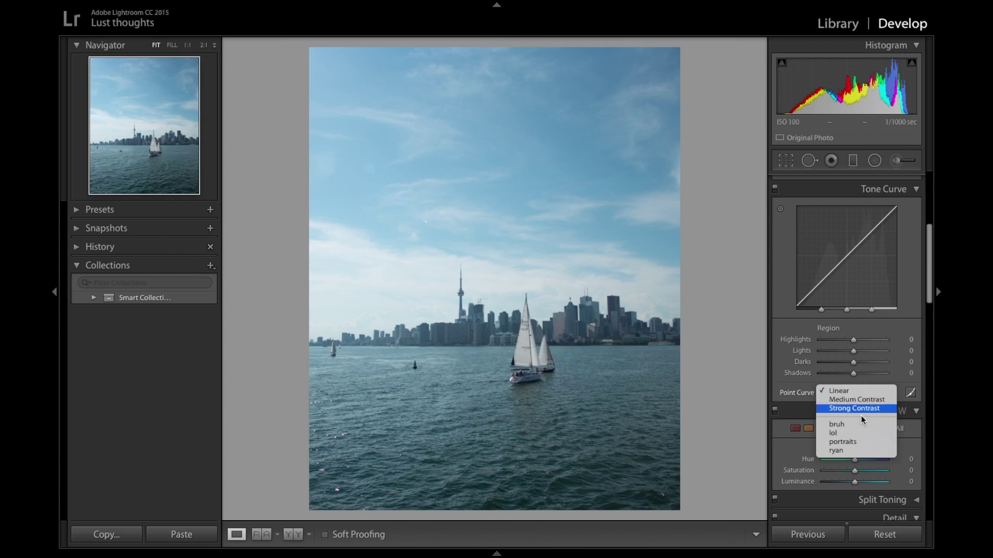
click(858, 451)
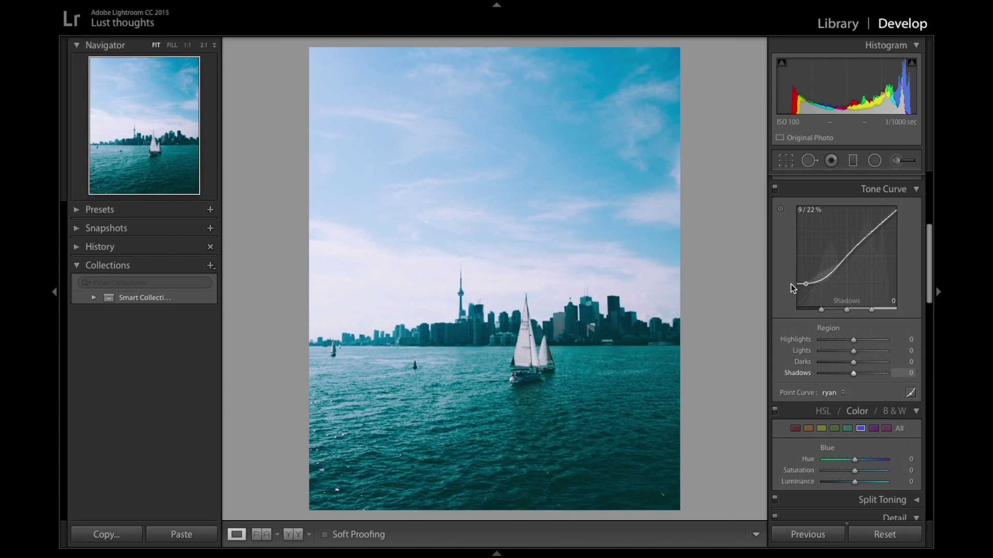
scroll(838, 436, down, 2)
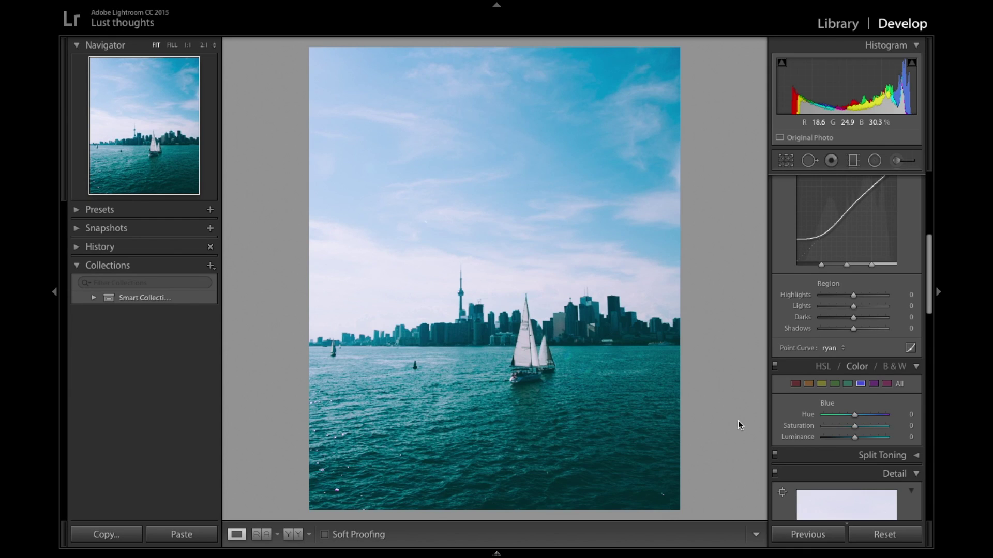
drag(853, 426, 820, 429)
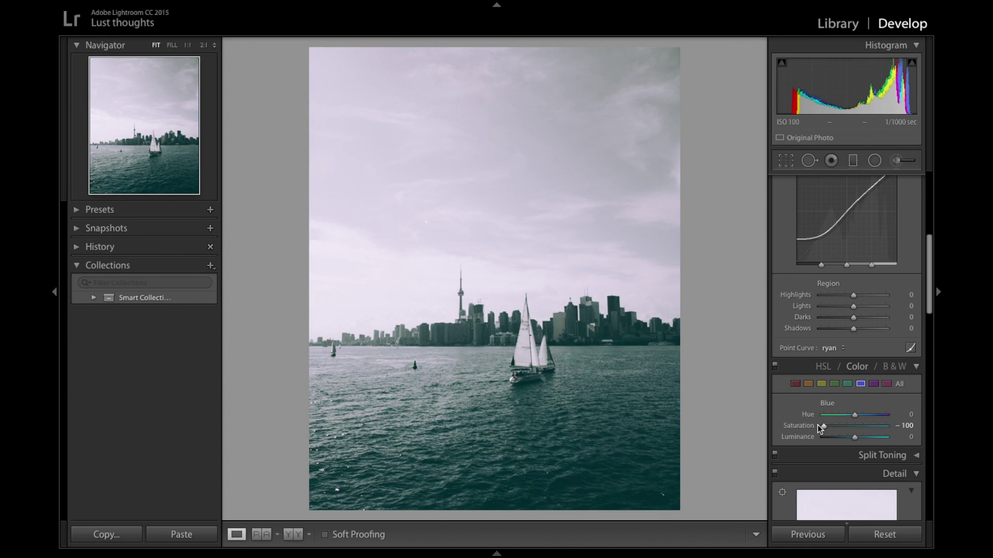
- Set Contrast to +100 and Exposure to -0.20
scroll(861, 336, up, 5)
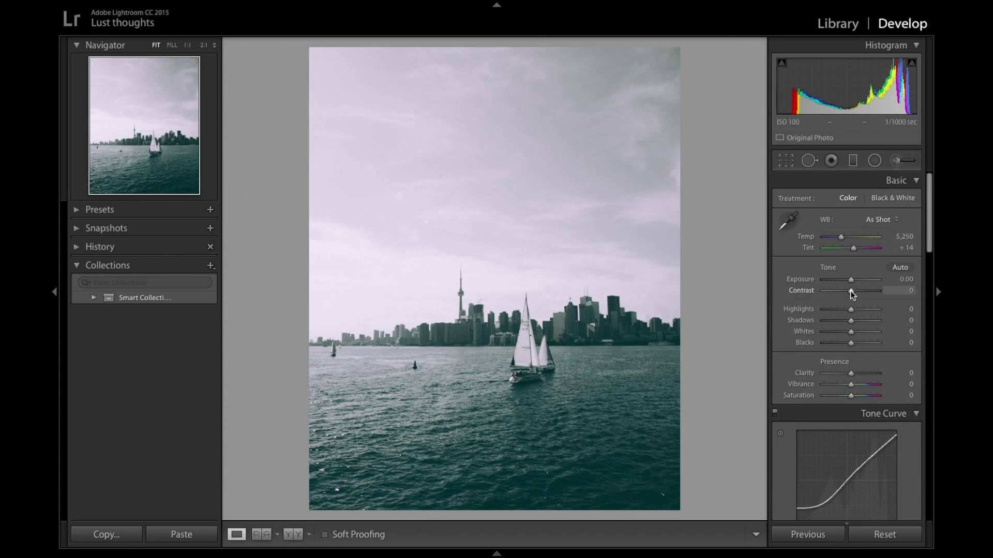
drag(851, 293, 887, 300)
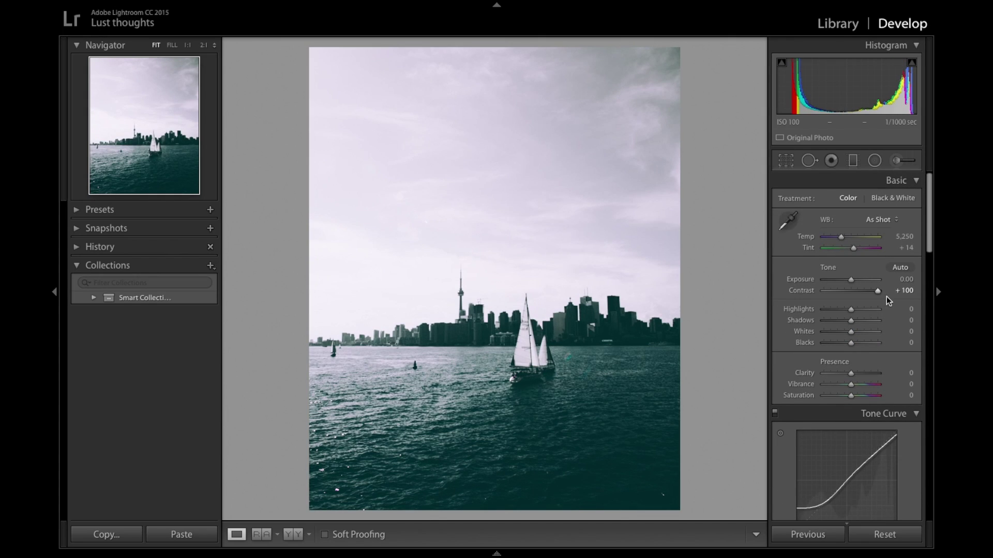
click(899, 279)
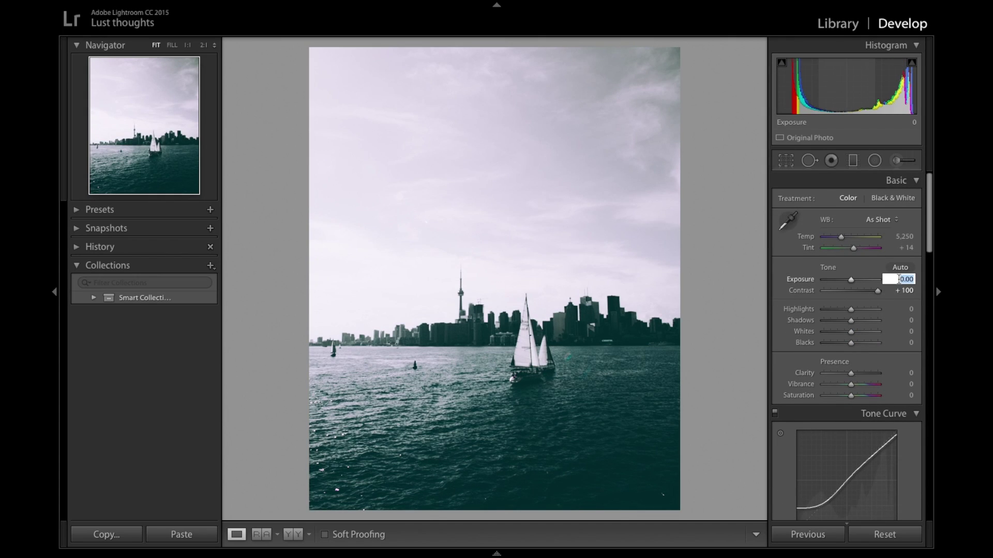
text(-0.2)
key(Return)
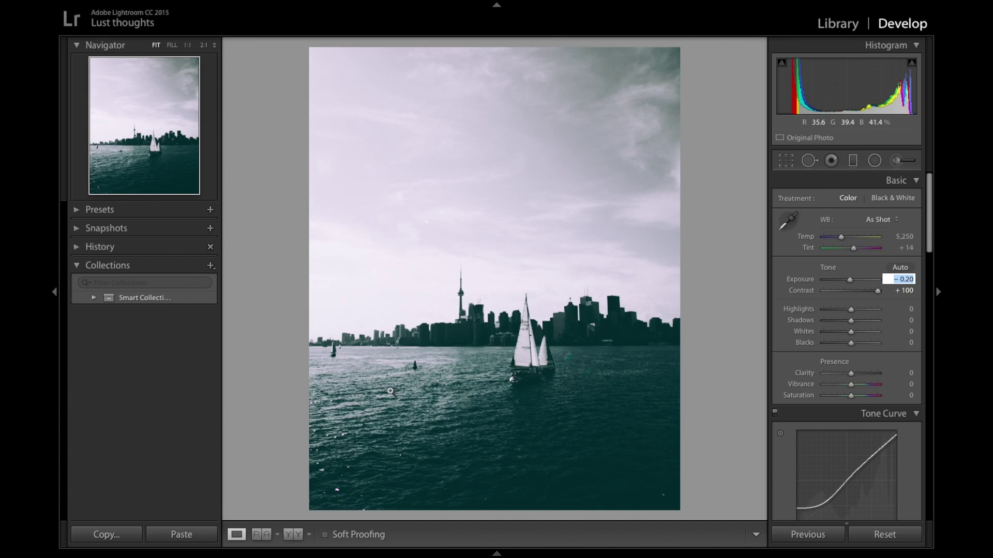
click(810, 161)
- At 1:1 zoom, heal out the buoy left of the sailboat with an enlarged brush, then fit the view
click(189, 47)
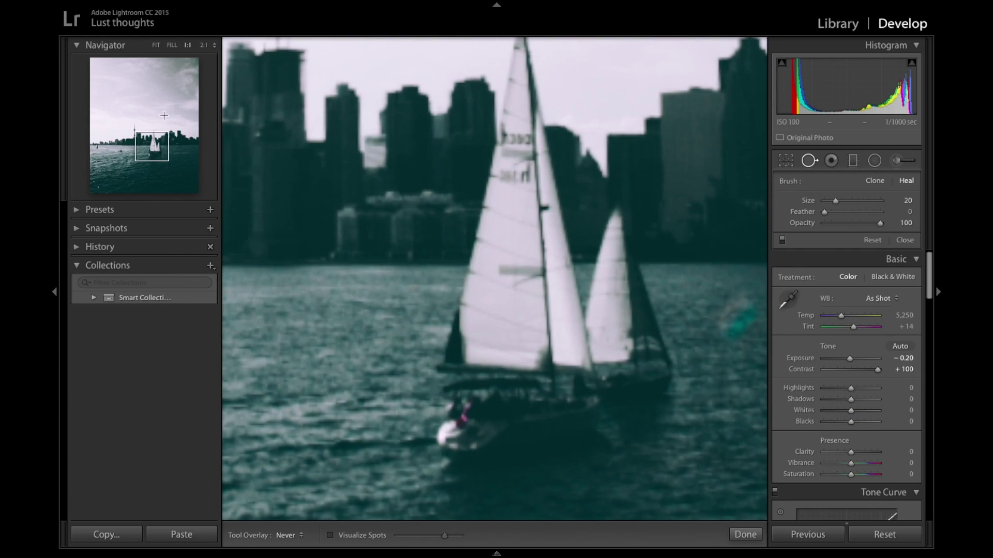
drag(147, 153, 126, 149)
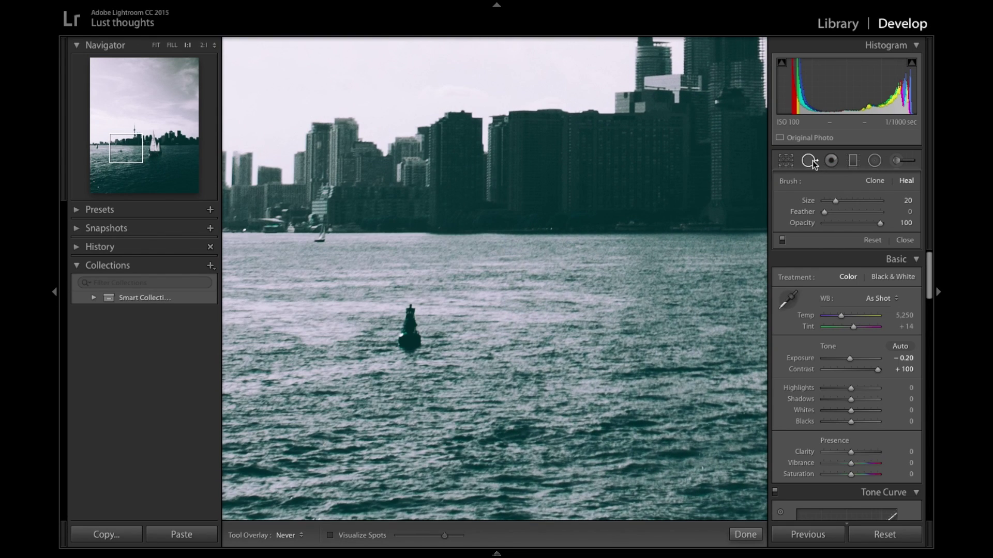
drag(835, 201, 859, 201)
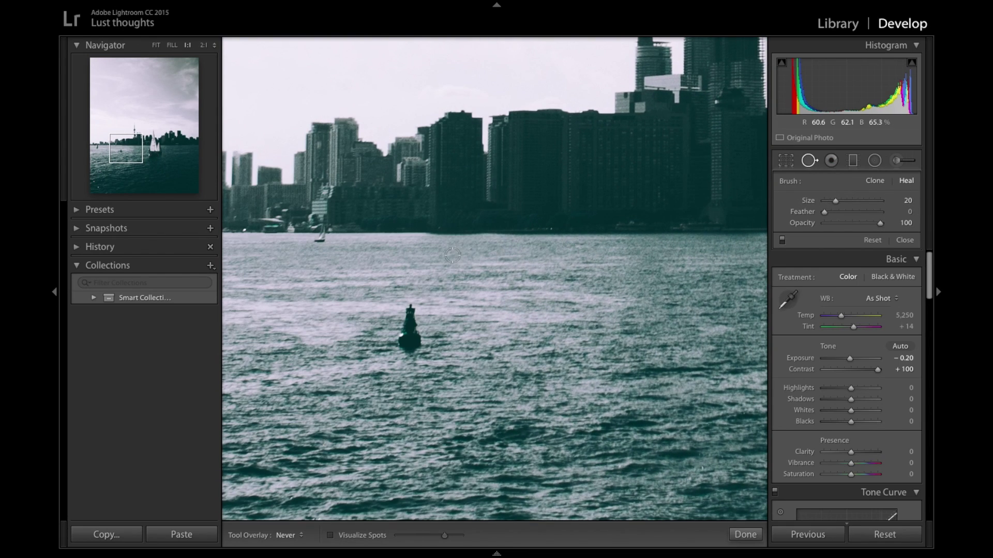
scroll(409, 317, up, 2)
click(410, 325)
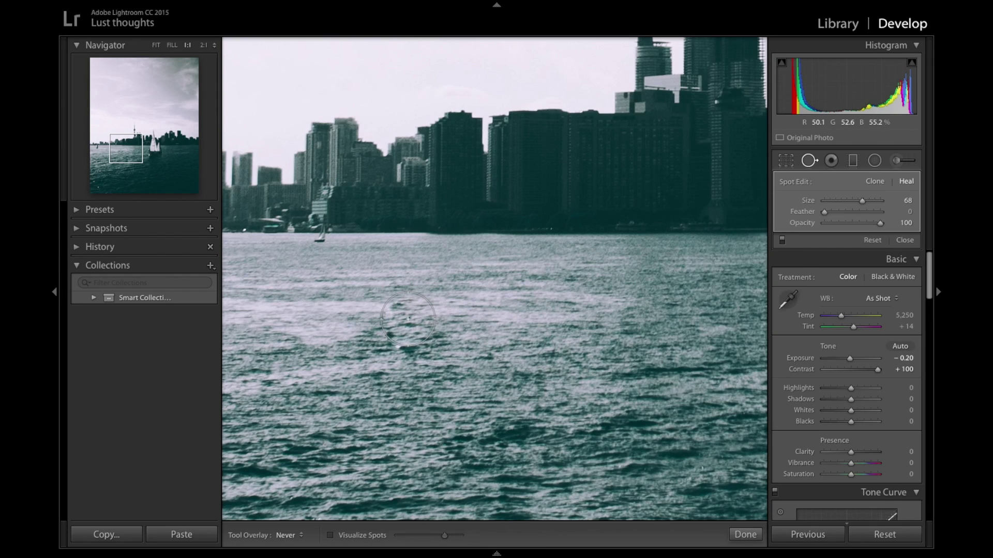
click(156, 46)
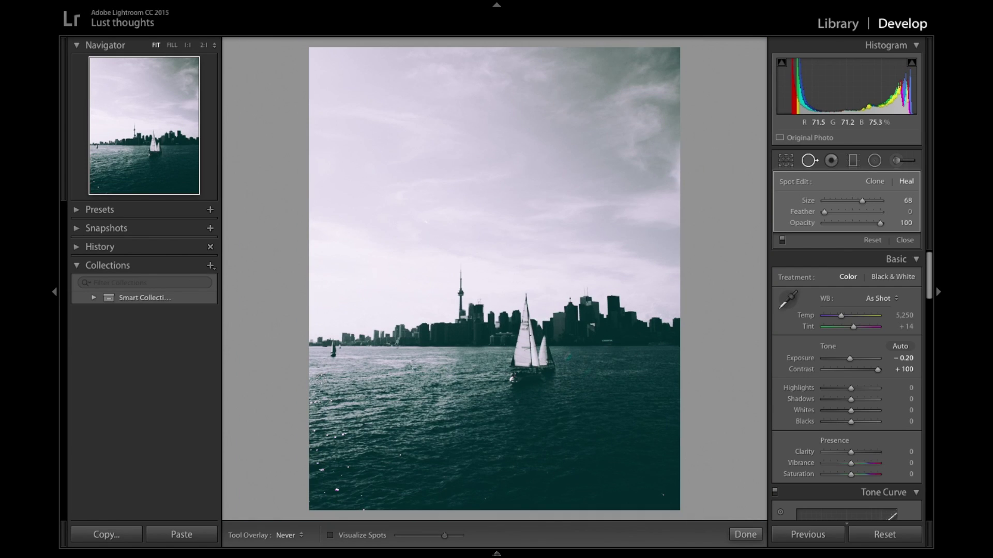
- Tighten the 4 x 5 crop from the top-left corner and reposition the image inside it
click(794, 164)
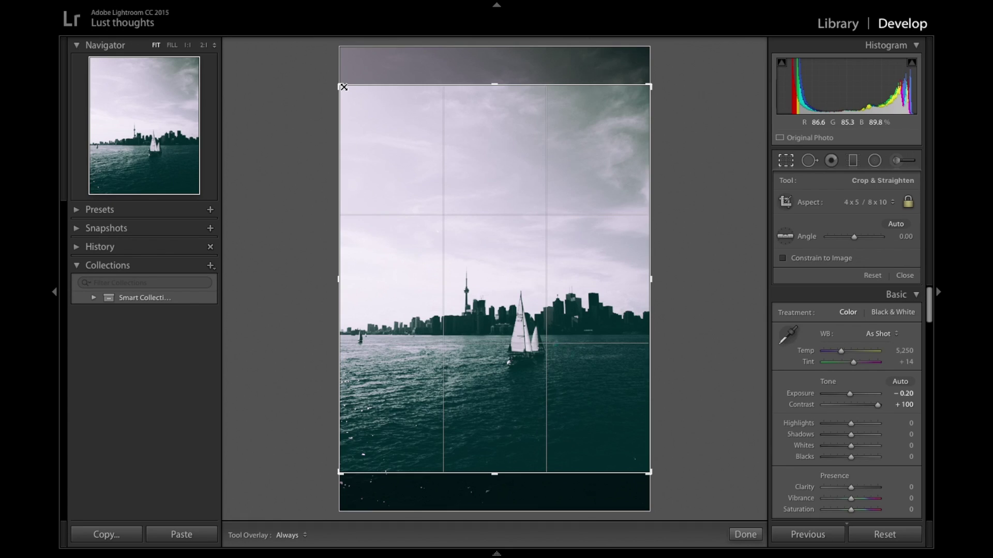
drag(341, 86, 358, 96)
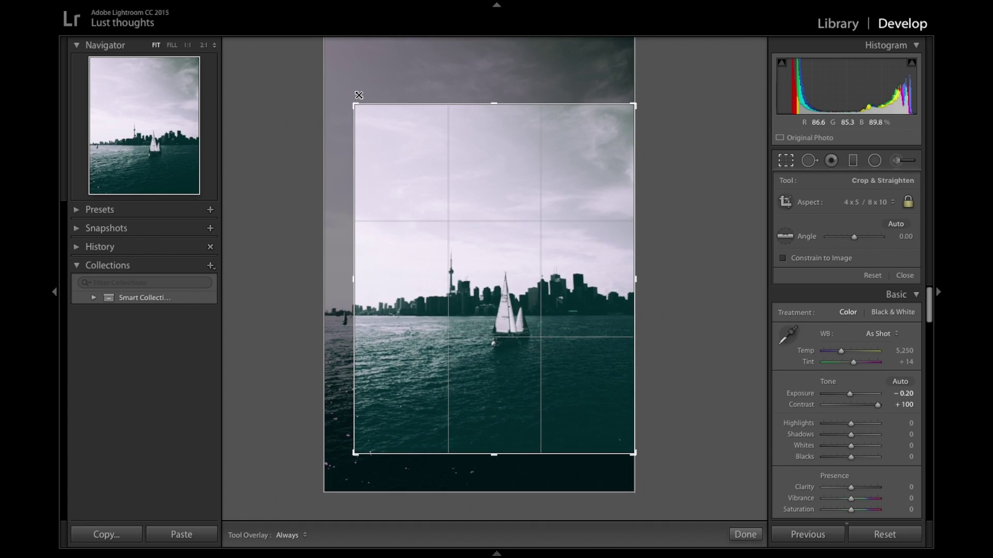
drag(422, 237, 423, 246)
key(Return)
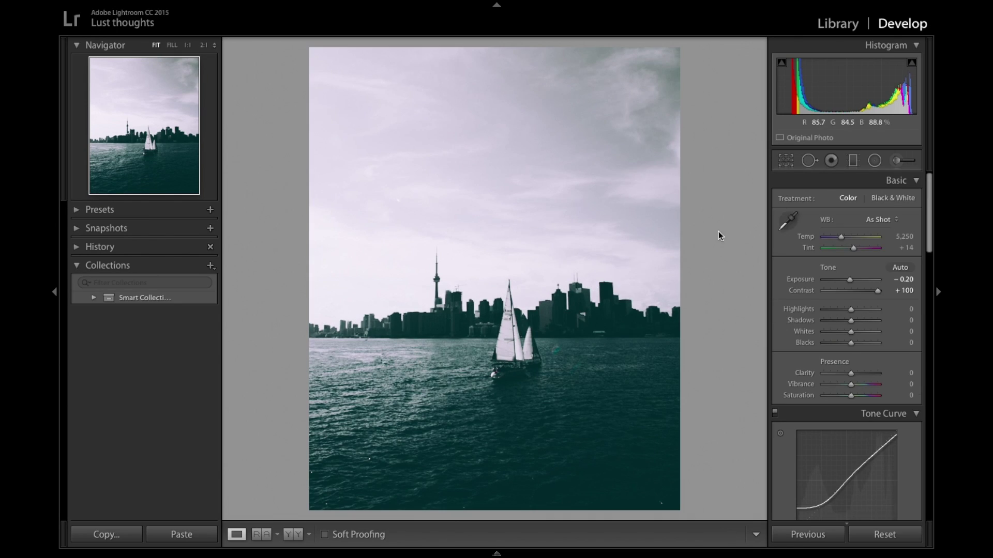
- Load the saved 'my sky' effect into the Adjustment Brush
click(898, 162)
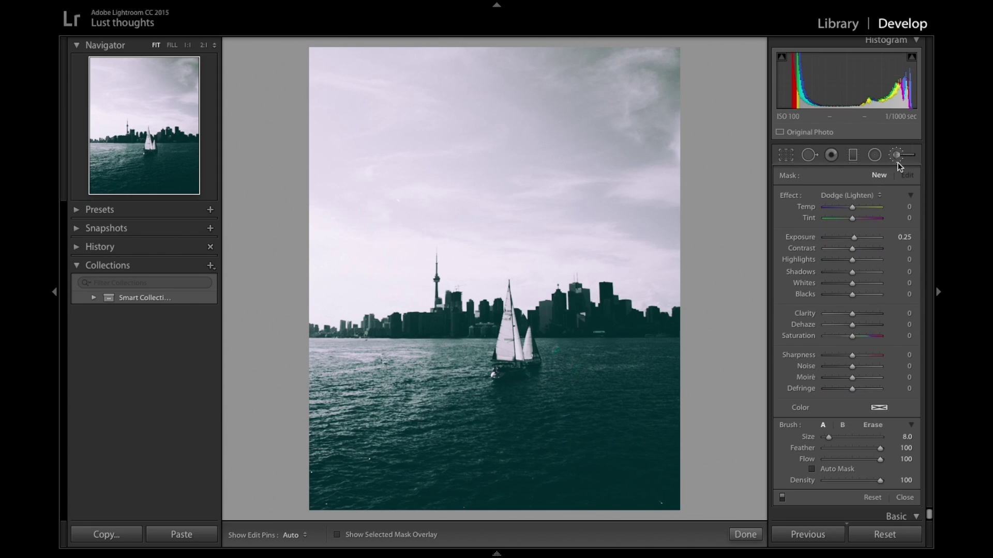
click(879, 195)
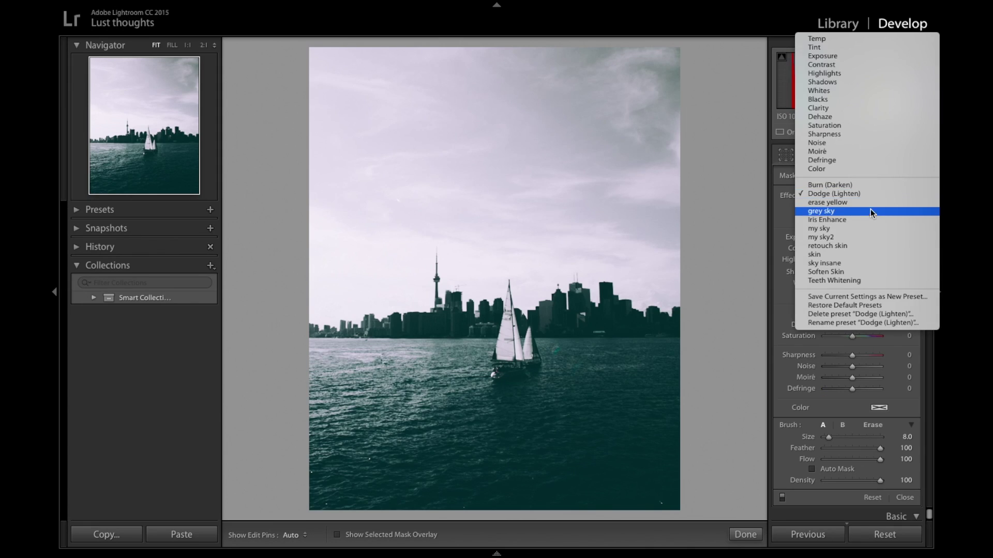
click(866, 228)
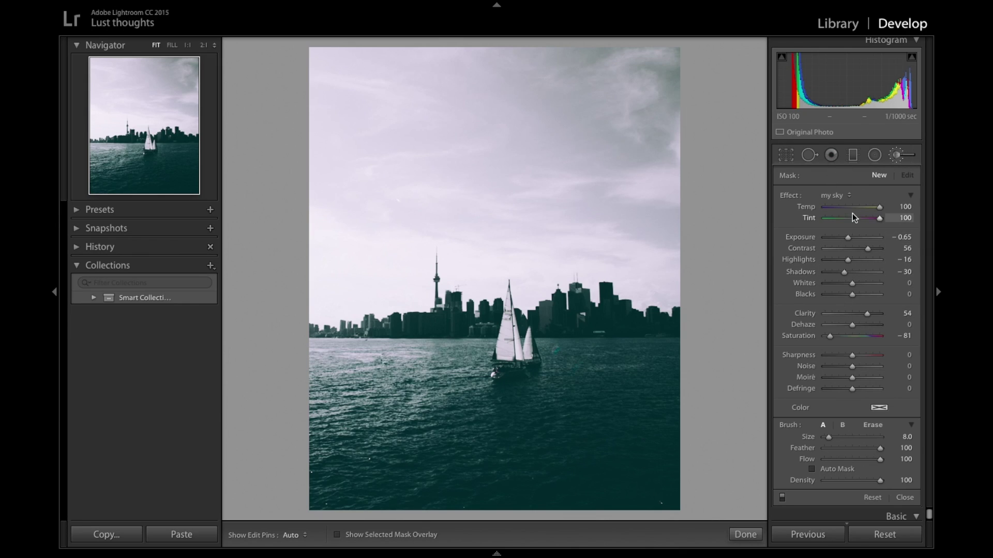
- Paint the 'my sky' effect across the upper clouds and down toward the skyline
scroll(501, 138, up, 5)
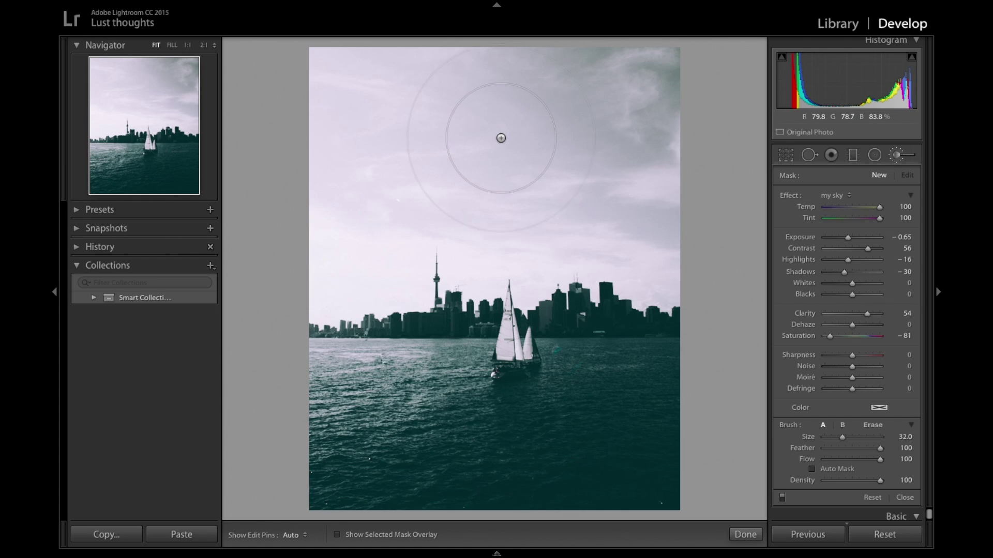
scroll(501, 138, up, 1)
key(h)
mouse_move(501, 138)
mouse_down()
mouse_move(425, 132)
mouse_move(343, 145)
mouse_up()
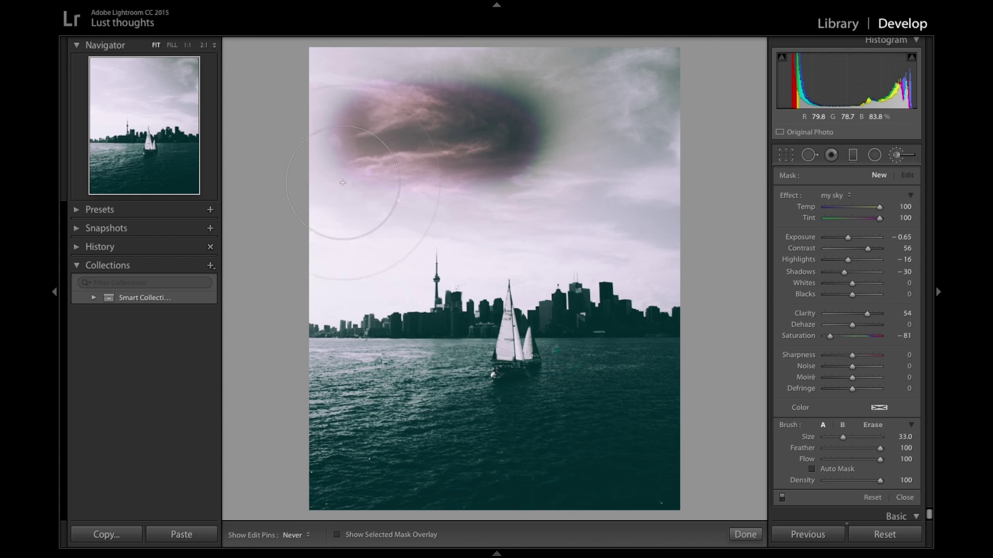
mouse_move(343, 182)
mouse_down()
mouse_move(323, 228)
mouse_move(386, 268)
mouse_move(512, 217)
mouse_move(476, 144)
mouse_move(316, 43)
mouse_move(466, 68)
mouse_move(657, 186)
mouse_move(554, 188)
mouse_move(548, 231)
mouse_move(672, 222)
mouse_move(594, 199)
mouse_move(527, 160)
mouse_move(718, 40)
mouse_move(587, 73)
mouse_move(569, 93)
mouse_up()
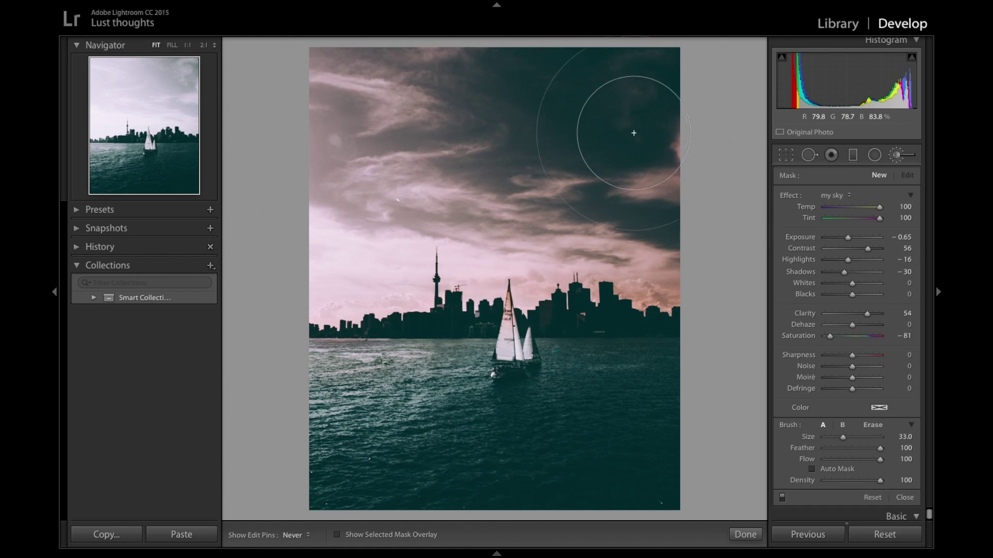
- Raise the sky adjustment's saturation from -81, then settle it at -9
key(h)
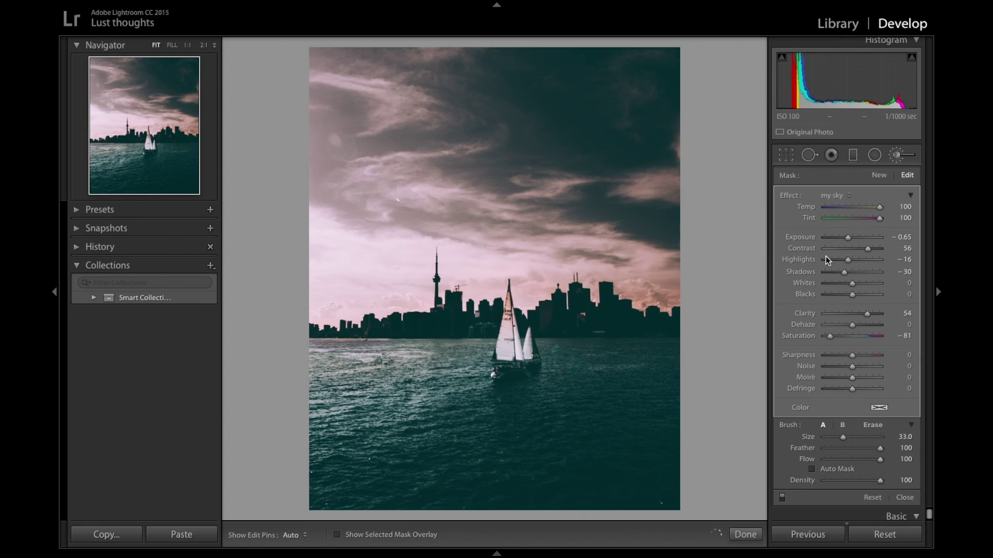
drag(830, 337, 852, 336)
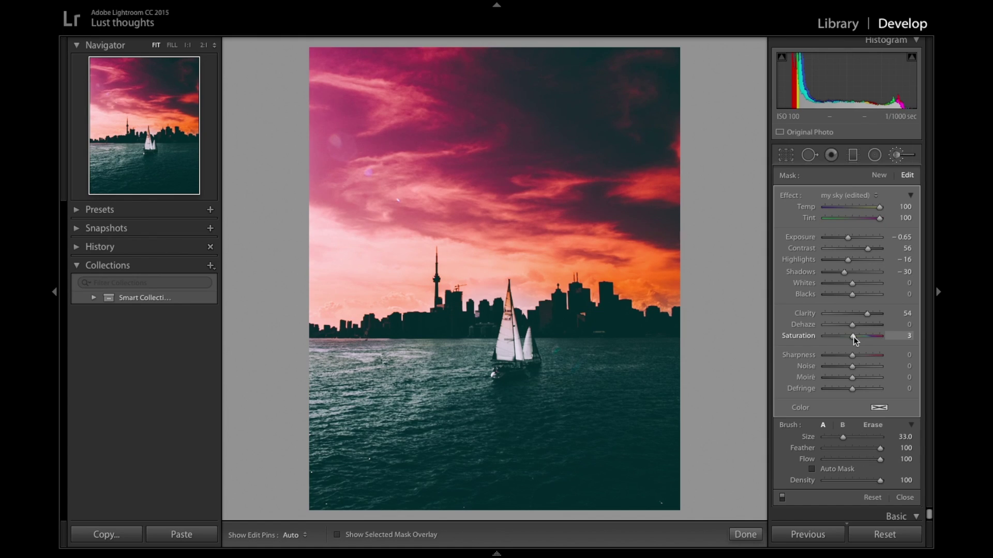
drag(852, 337, 850, 337)
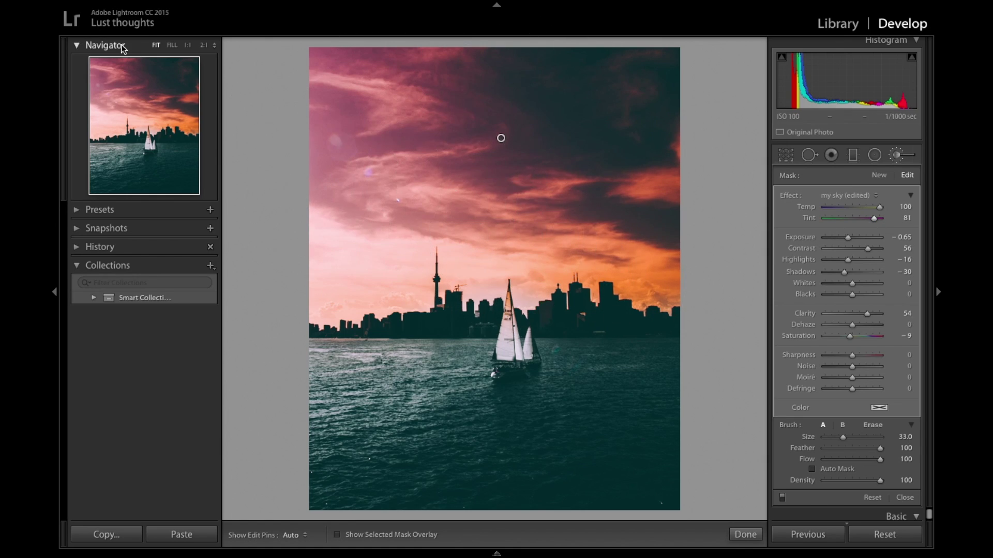
- Brush the sky effect along the skyline at Fill zoom and compare Before/After with the original
click(172, 45)
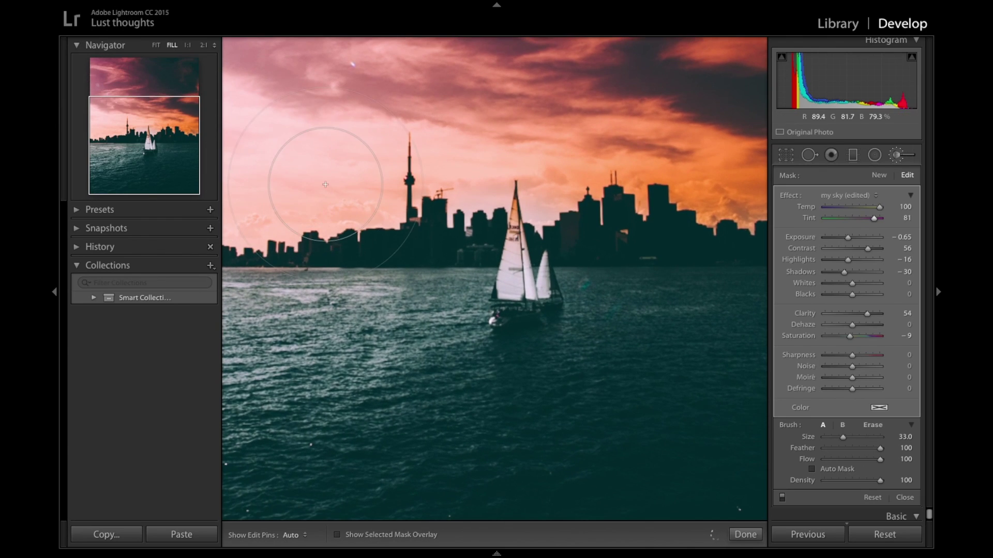
scroll(325, 184, down, 5)
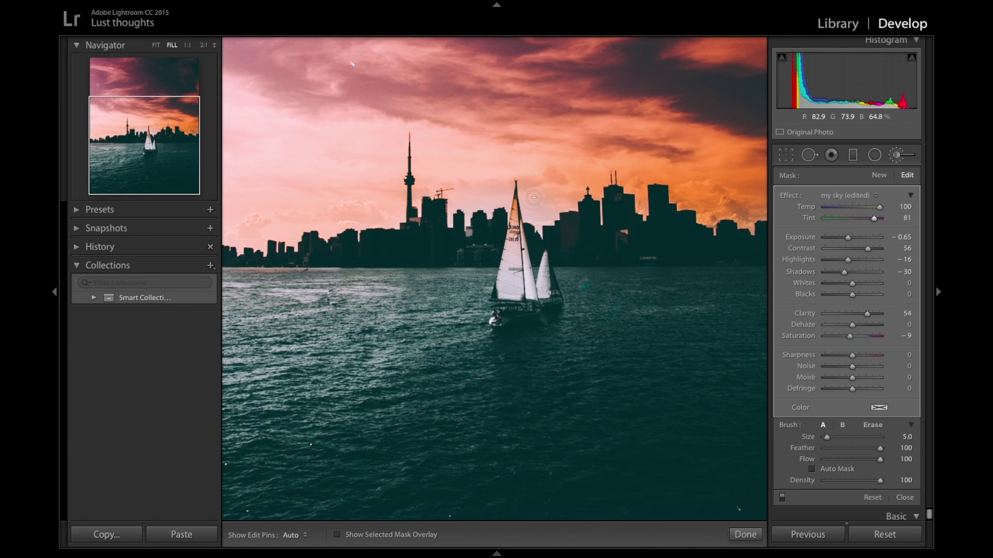
key(h)
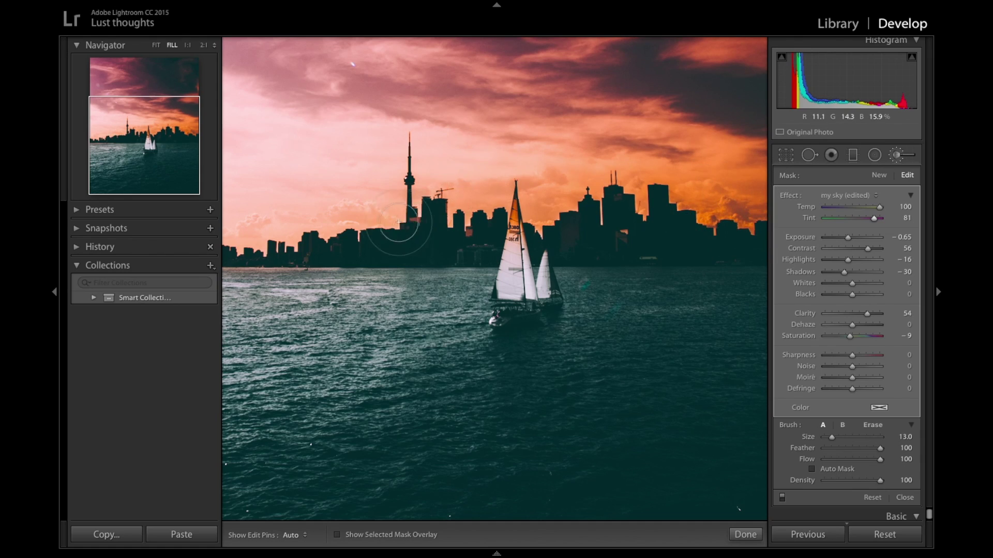
key(backslash)
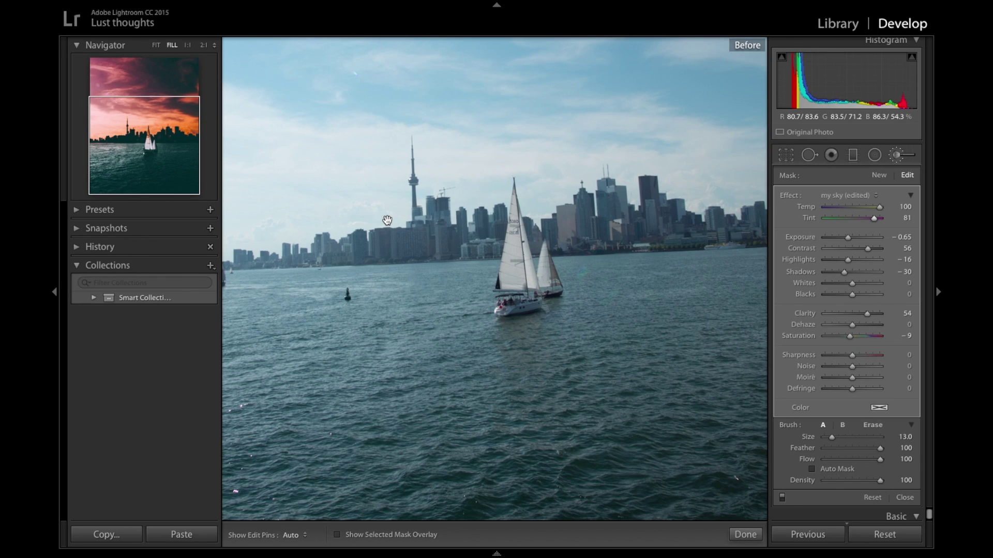
key(backslash)
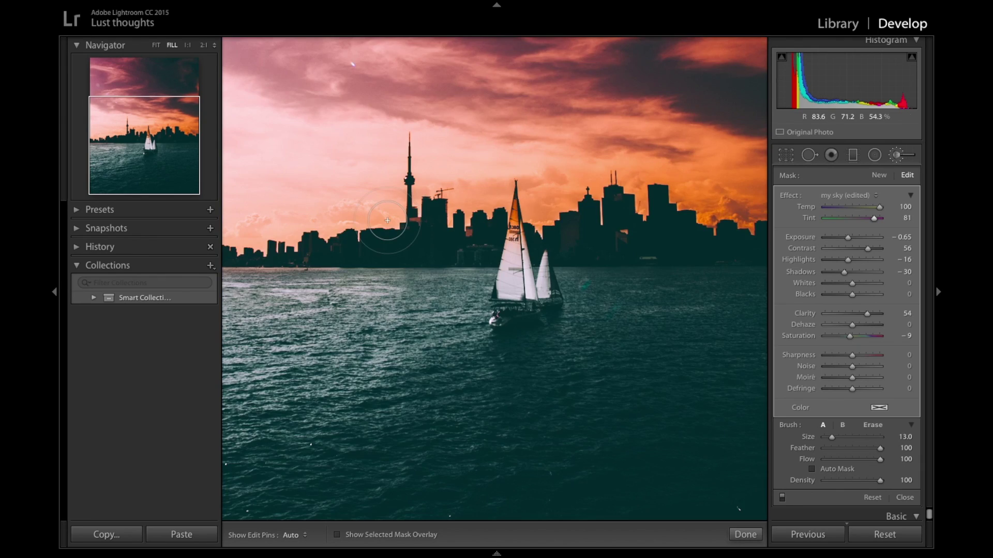
click(155, 48)
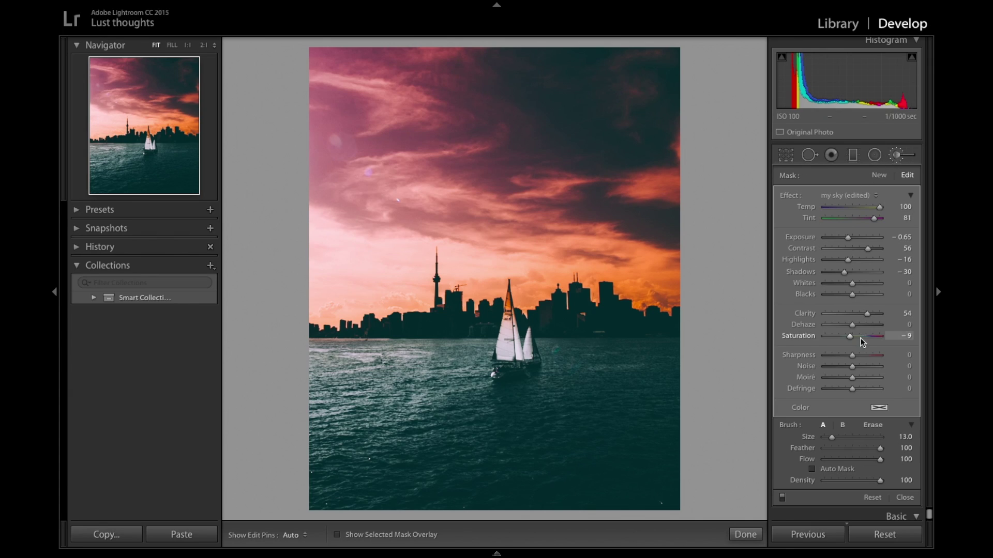
- Switch the brush to Erase and, at 2:1 zoom, erase the orange tint from the sail
click(873, 425)
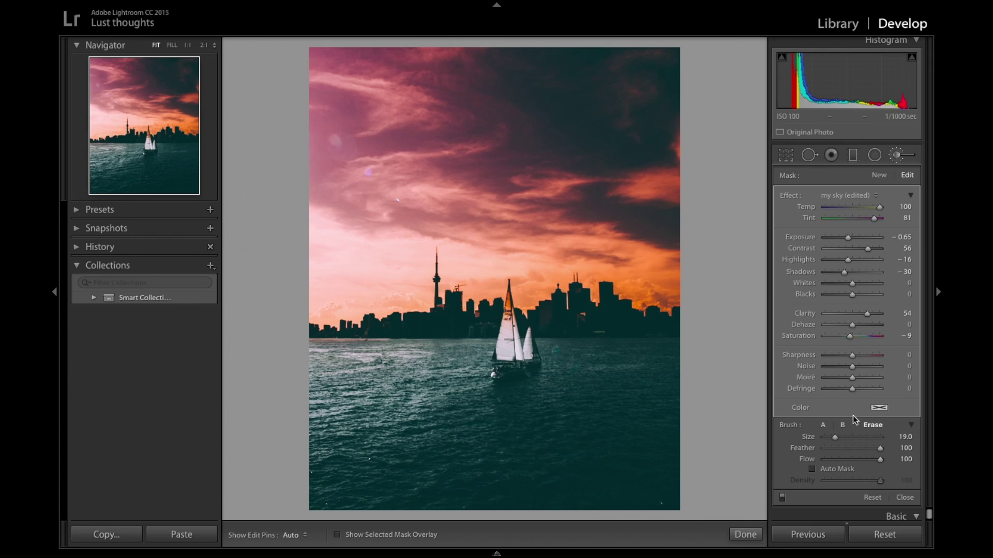
click(188, 45)
mouse_move(132, 139)
mouse_down()
mouse_move(125, 144)
mouse_move(152, 138)
mouse_up()
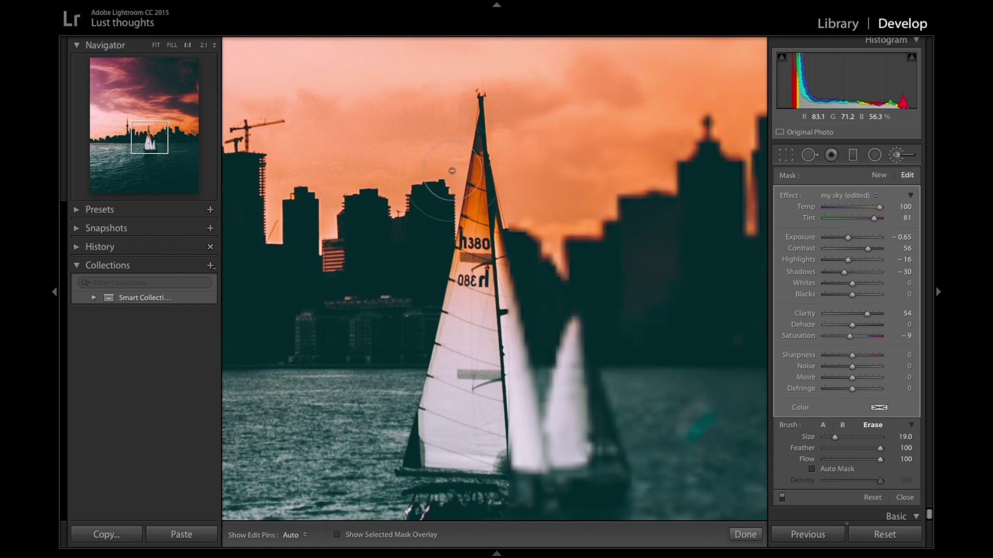
click(203, 45)
click(151, 135)
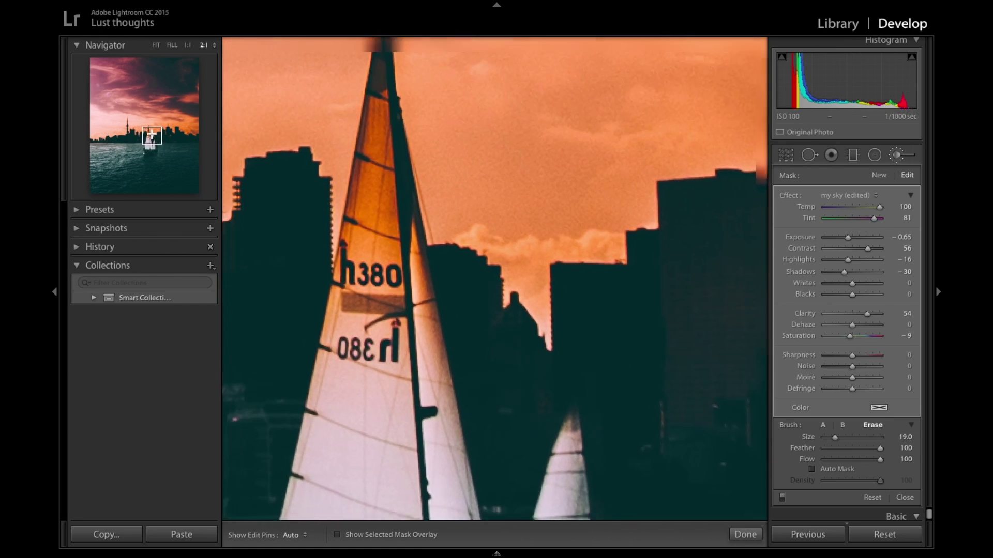
drag(152, 135, 151, 132)
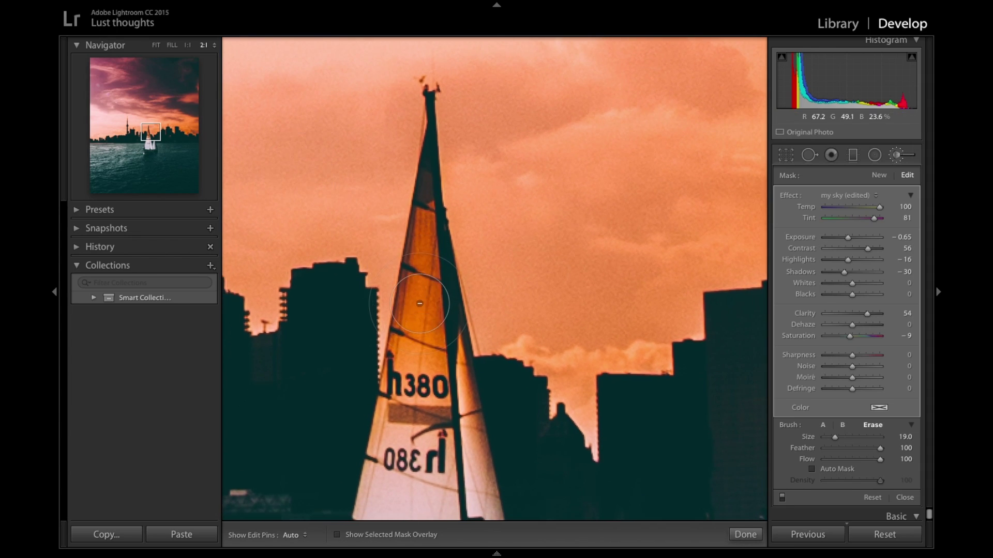
mouse_move(419, 304)
mouse_down()
mouse_move(427, 417)
mouse_move(437, 398)
mouse_move(417, 436)
mouse_up()
- Erase the sky effect from the upper sail to restore its white
key(h)
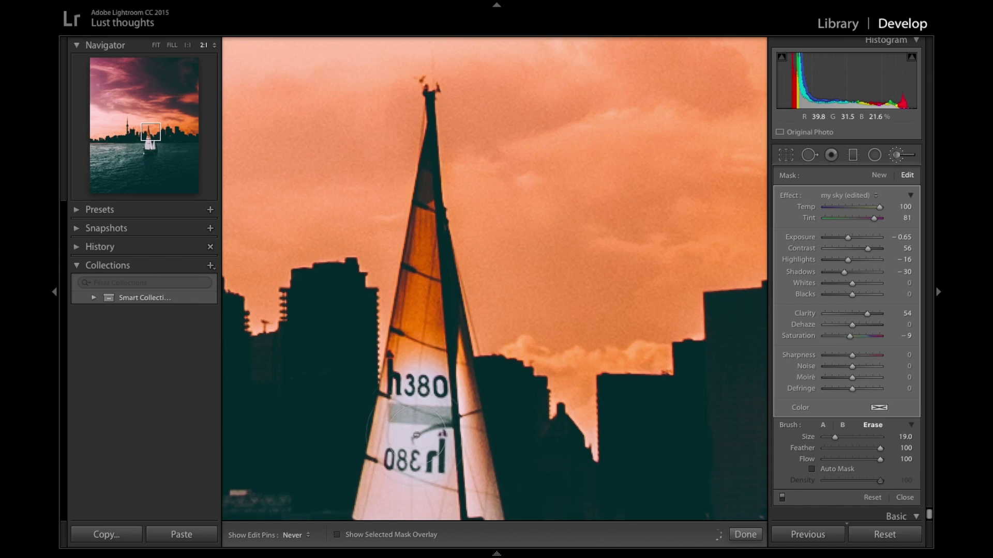
key(h)
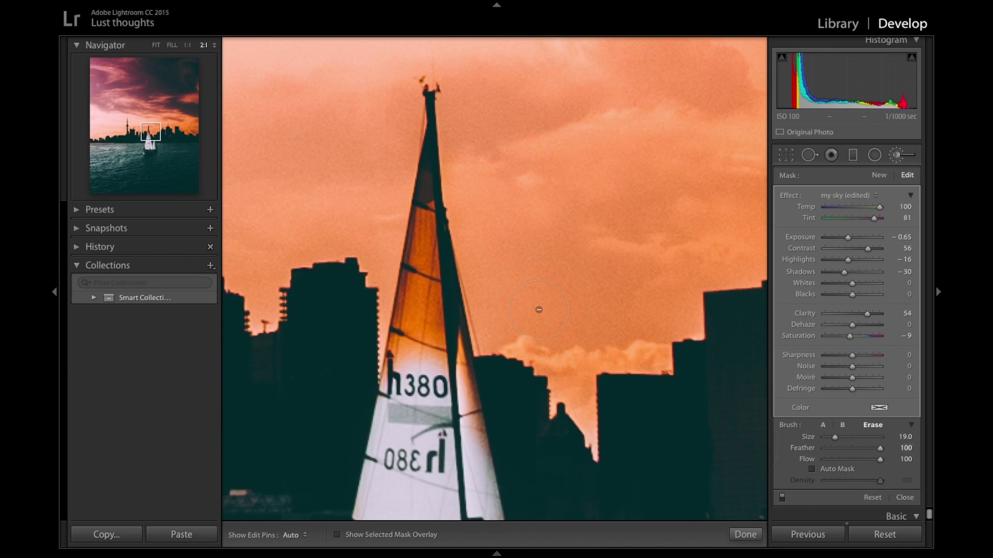
scroll(429, 293, down, 6)
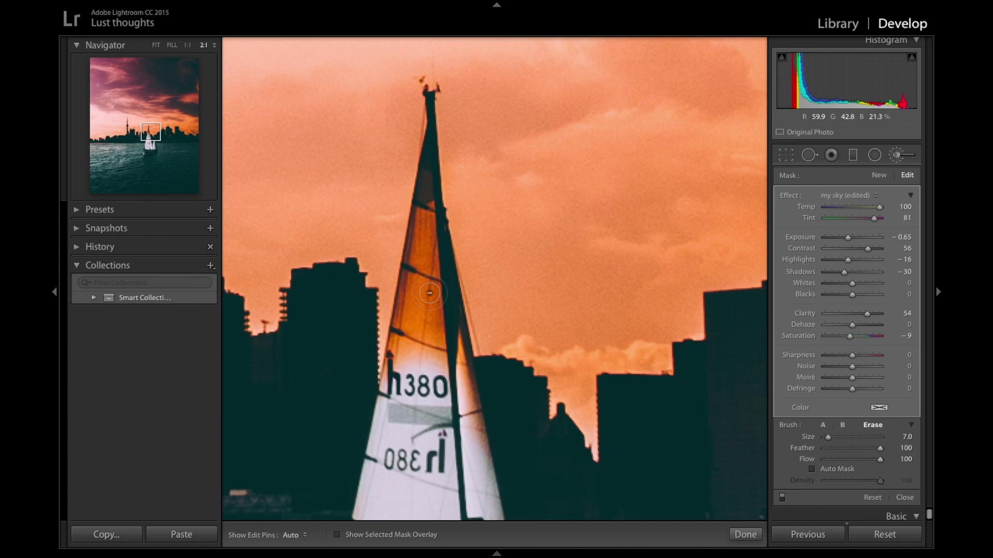
click(430, 293)
key(h)
scroll(422, 305, up, 3)
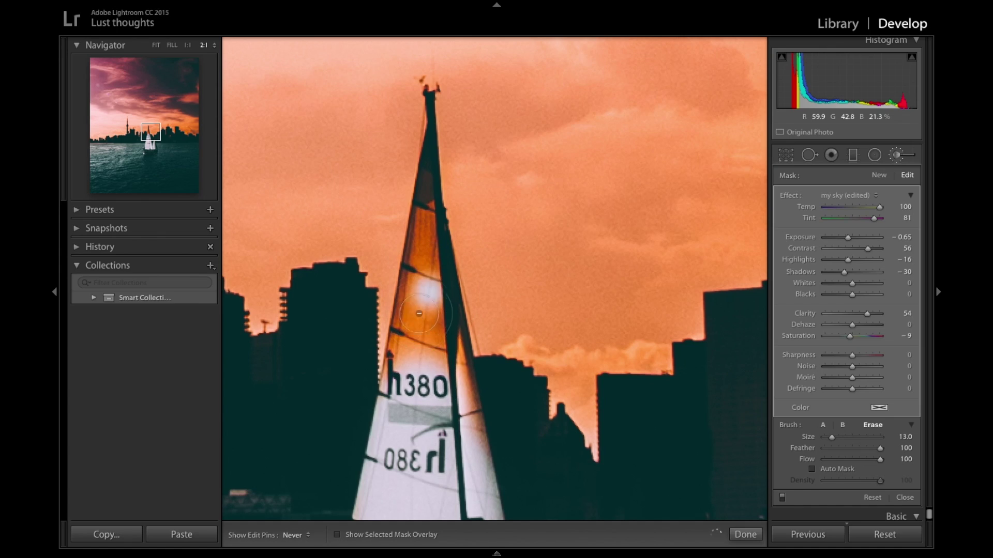
drag(419, 313, 421, 331)
key(h)
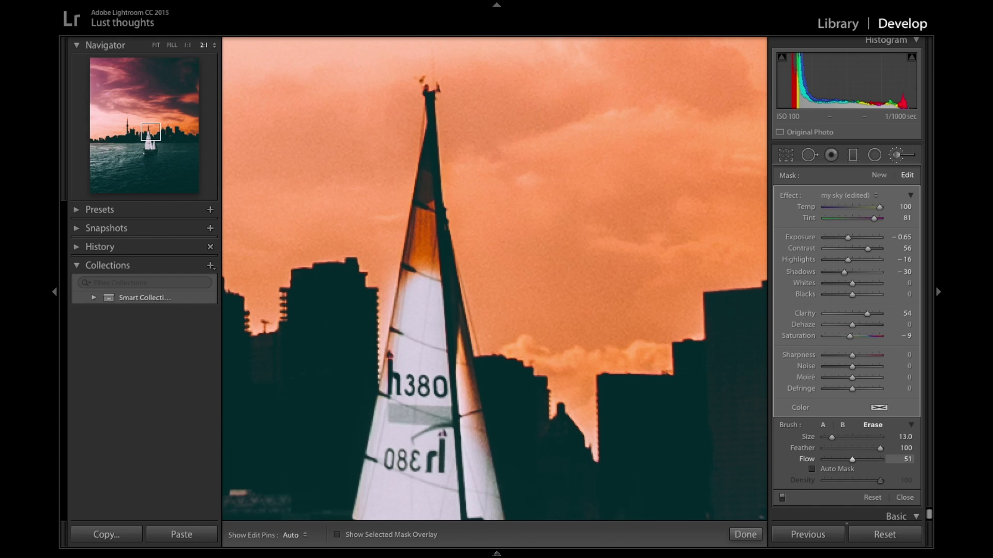
- Clear remaining tint beside the mast and below the masthead, then return the brush to A
scroll(445, 359, down, 5)
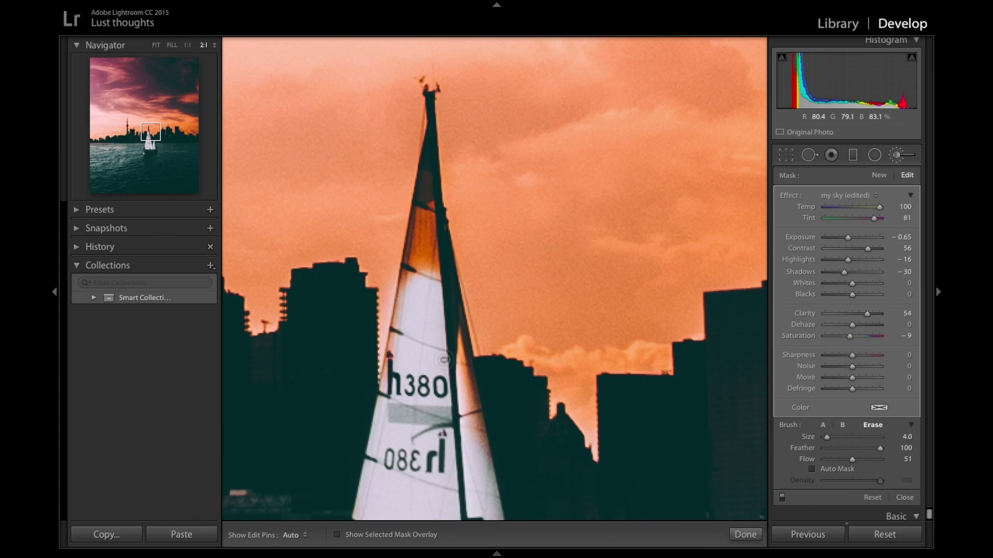
scroll(459, 368, up, 3)
mouse_move(459, 368)
mouse_down()
mouse_move(473, 447)
mouse_move(457, 350)
mouse_move(473, 430)
mouse_up()
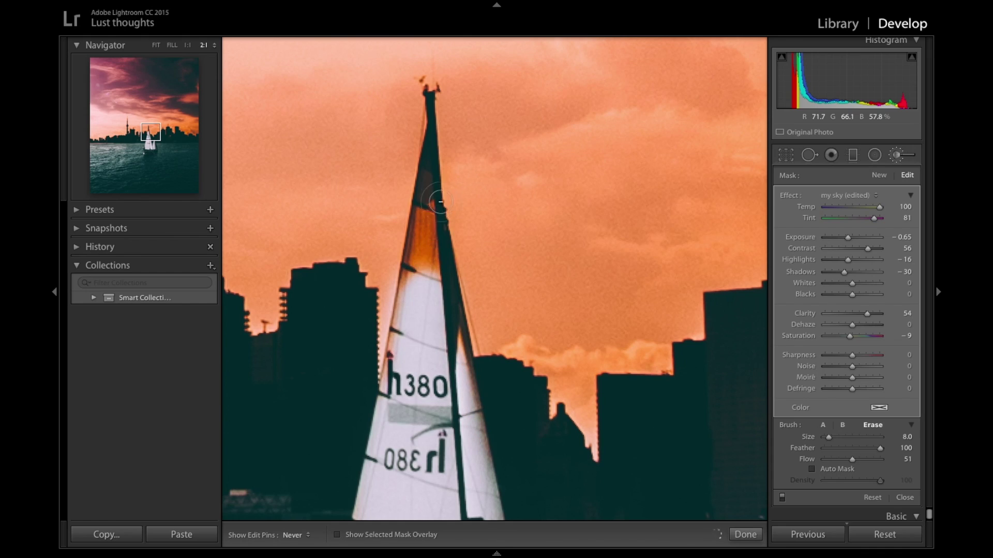
mouse_move(421, 215)
mouse_down()
mouse_move(430, 273)
mouse_move(428, 202)
mouse_move(419, 288)
mouse_move(425, 205)
mouse_move(420, 274)
mouse_up()
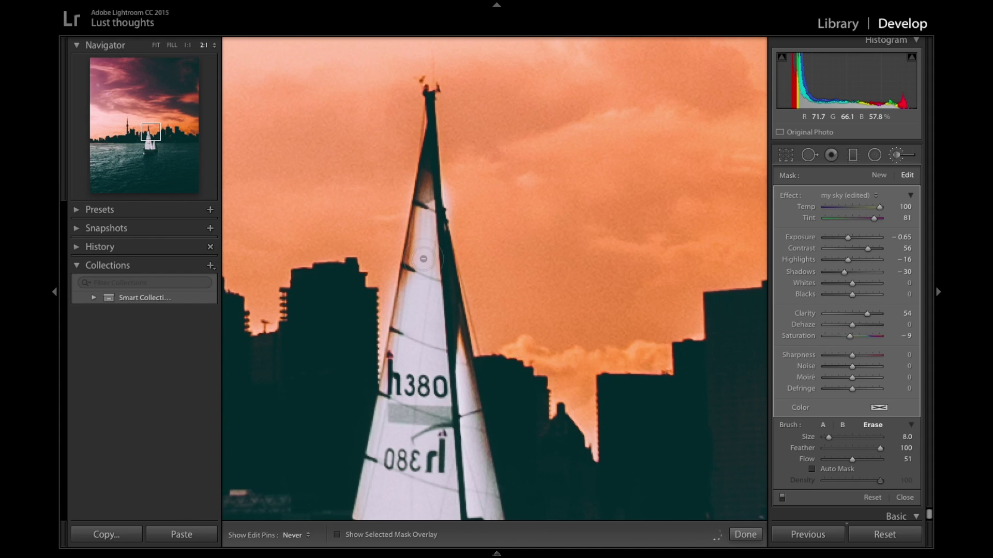
key(h)
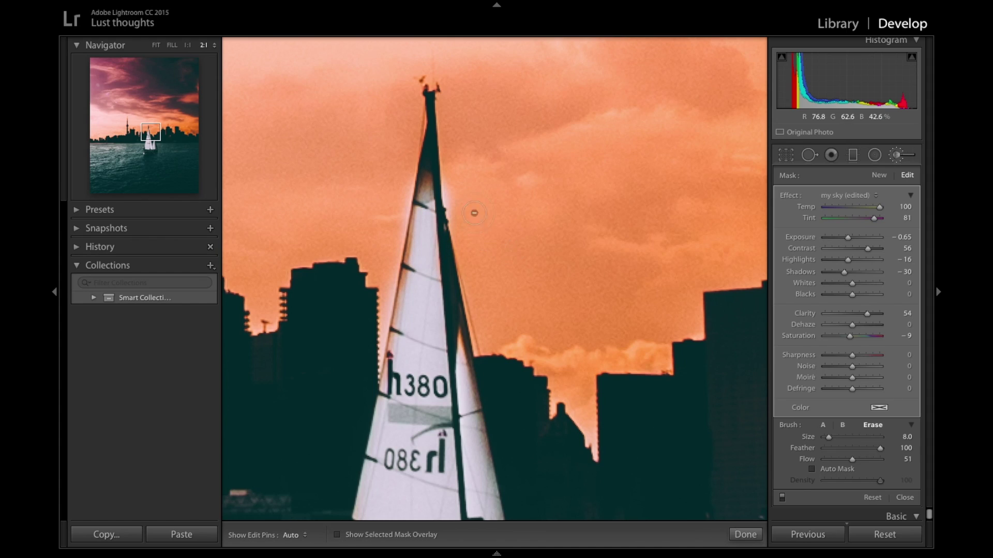
click(824, 426)
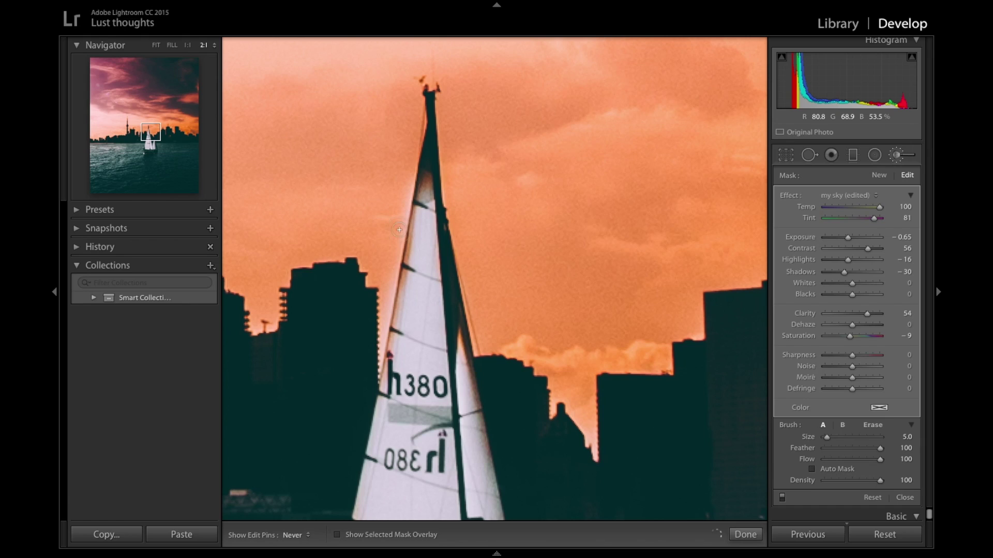
- Review the sky mask over the whole photo with Show Selected Mask Overlay, then hide the overlay
key(h)
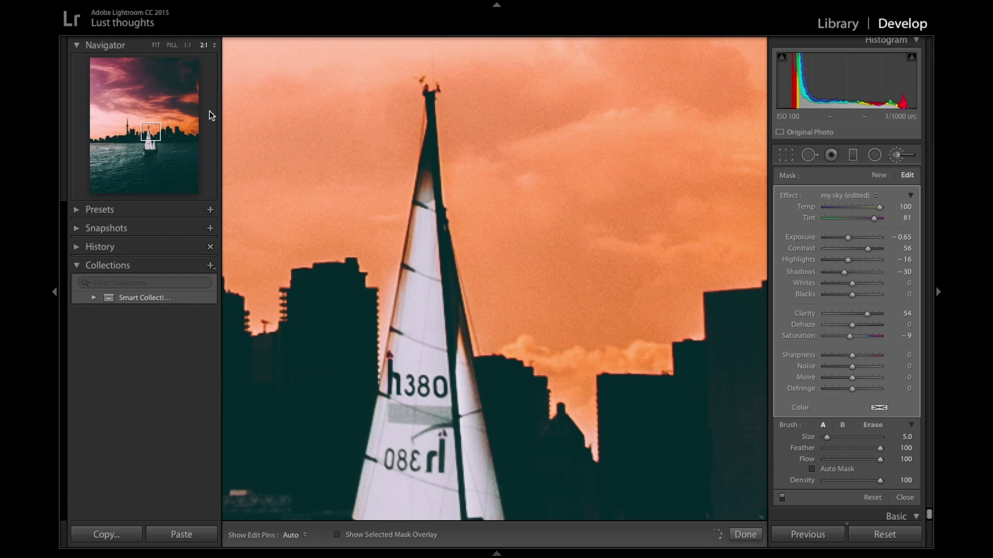
click(155, 44)
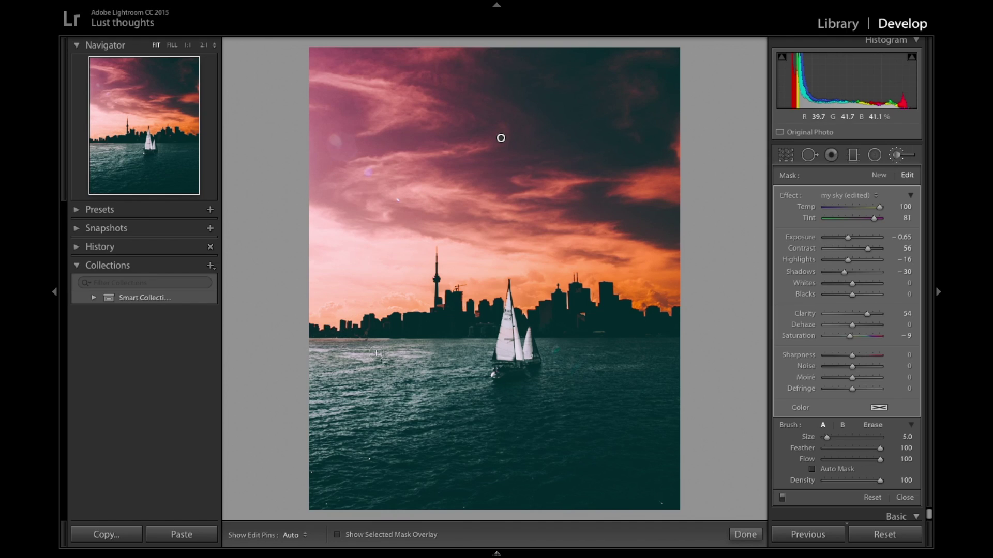
click(336, 536)
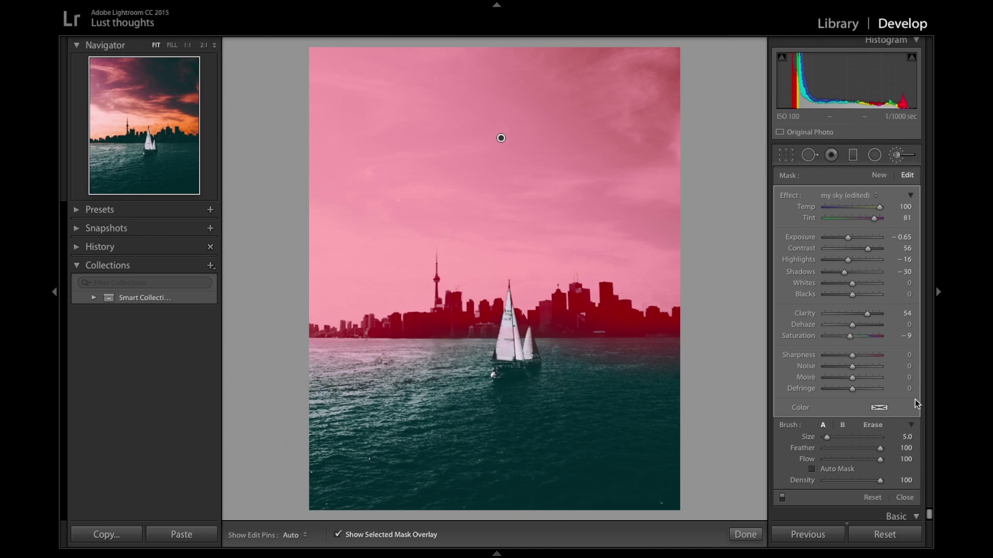
click(873, 426)
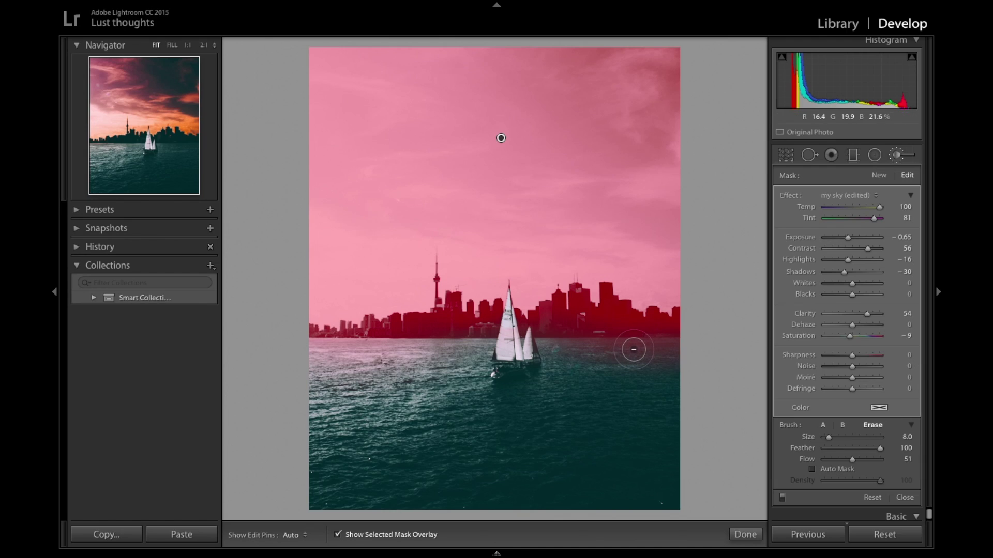
key(h)
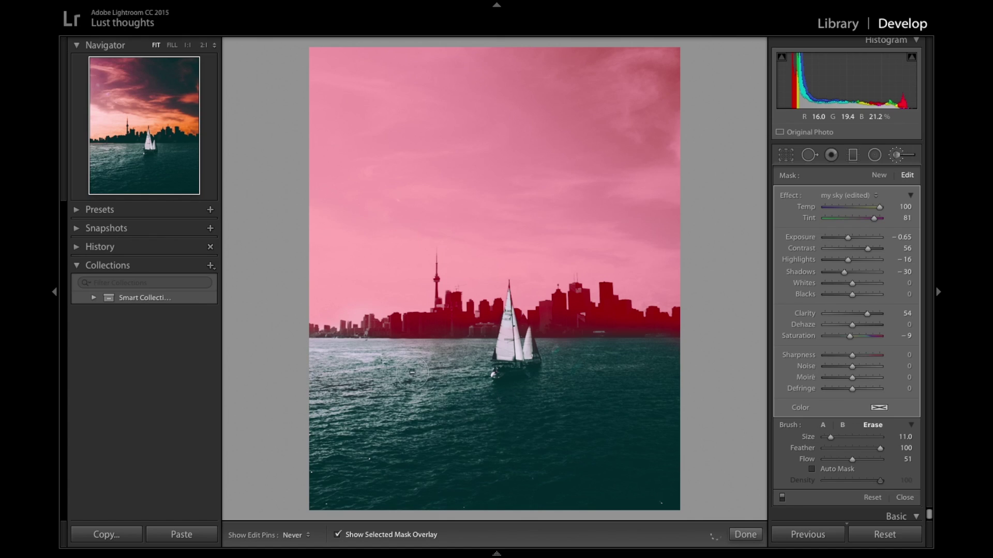
key(h)
click(337, 536)
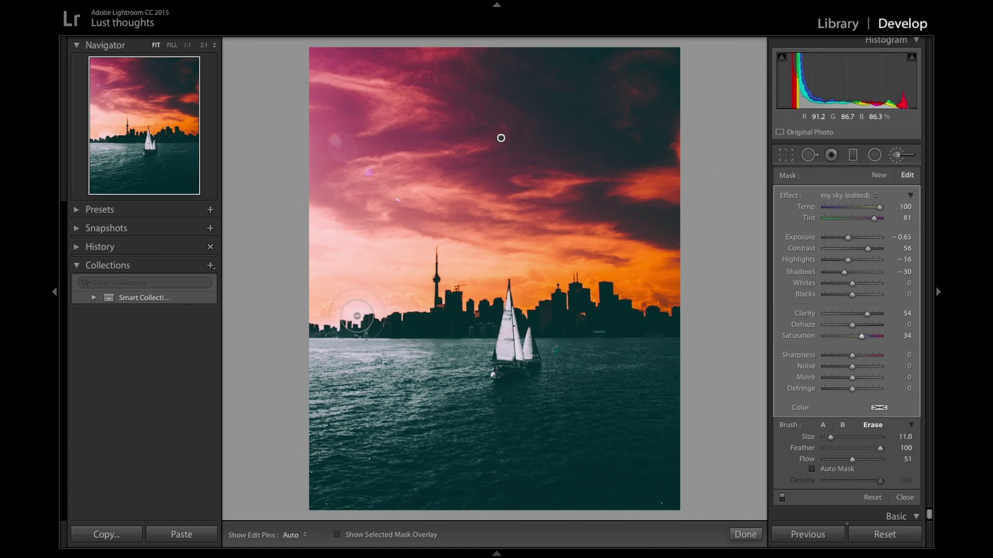
click(823, 425)
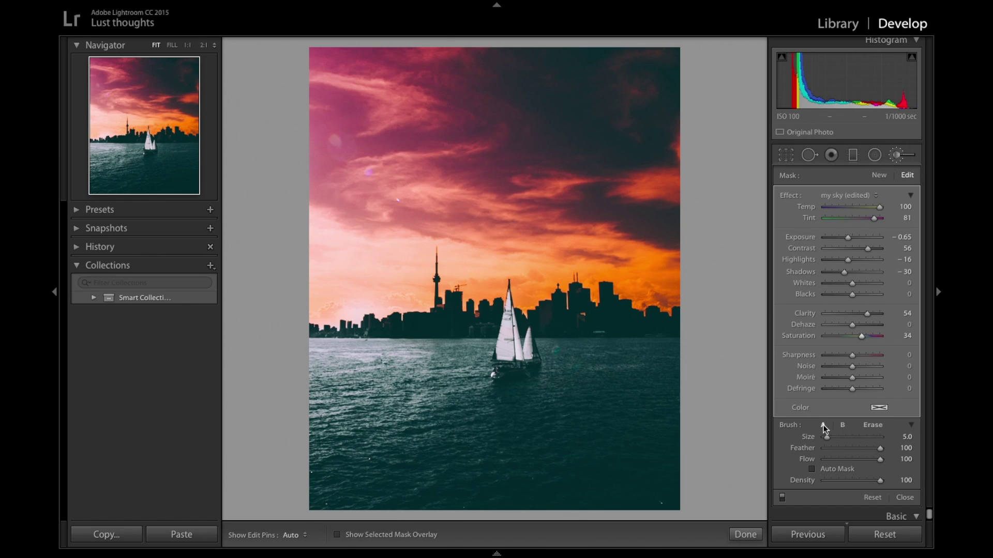
- At Fill zoom, paint the sky effect just above the skyline, then open the adjustment's options
click(172, 45)
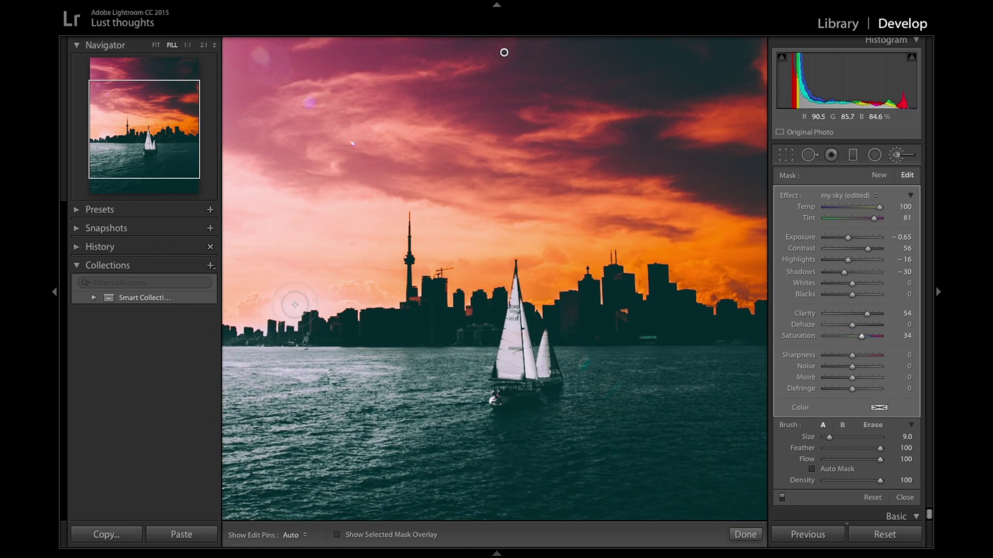
scroll(295, 310, up, 3)
key(h)
mouse_move(301, 315)
mouse_down()
mouse_move(353, 309)
mouse_move(374, 295)
mouse_move(278, 299)
mouse_up()
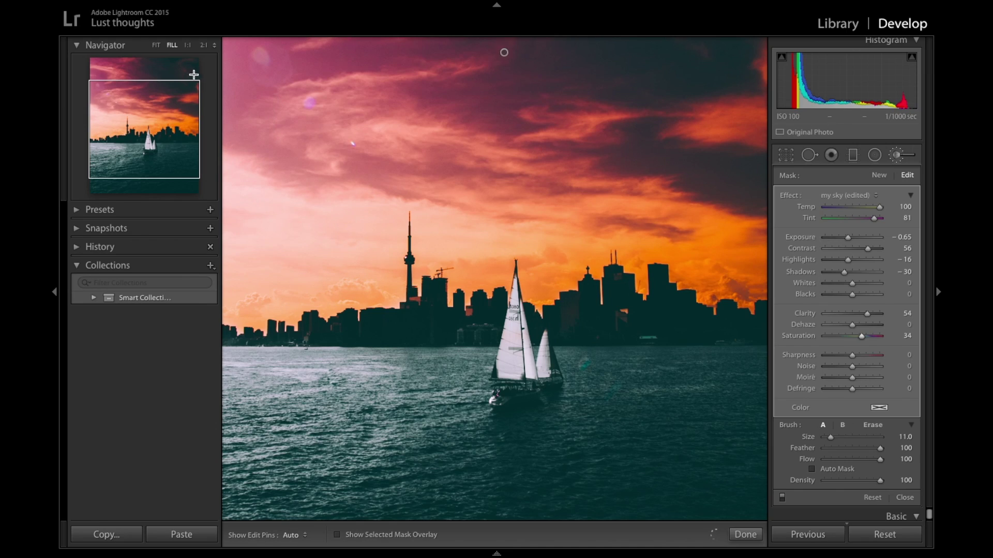
click(156, 46)
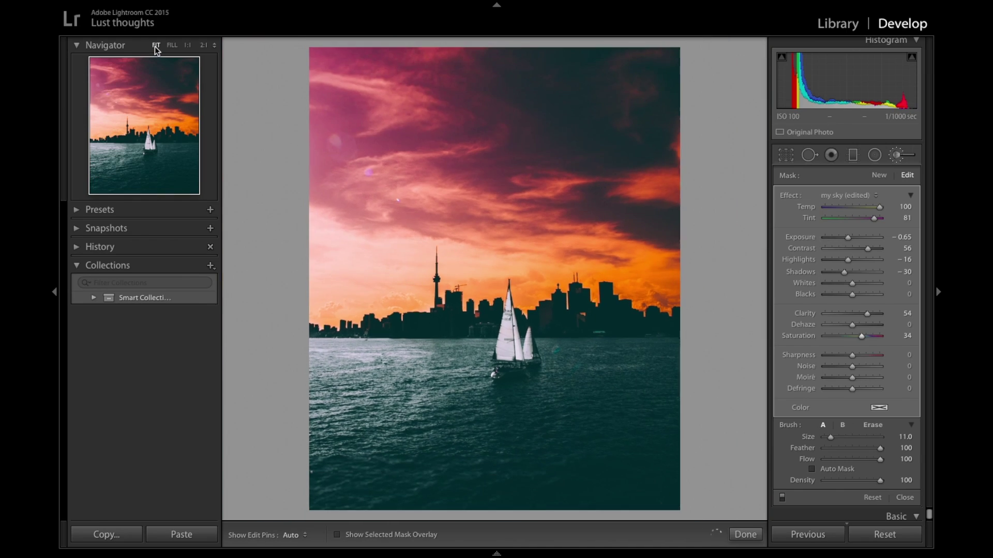
right_click(502, 138)
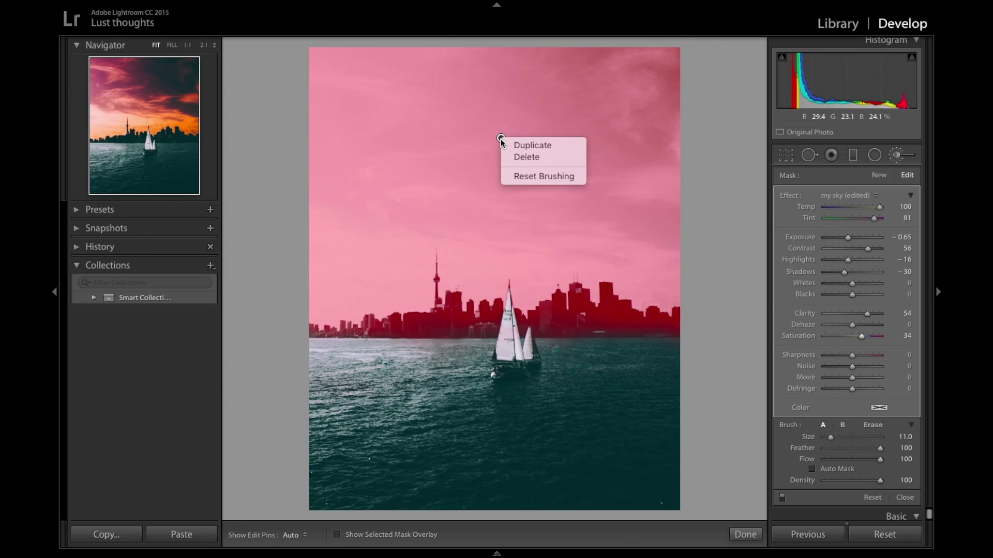
- Duplicate the sky brush adjustment and nudge the duplicate's Exposure up to -0.05
click(523, 145)
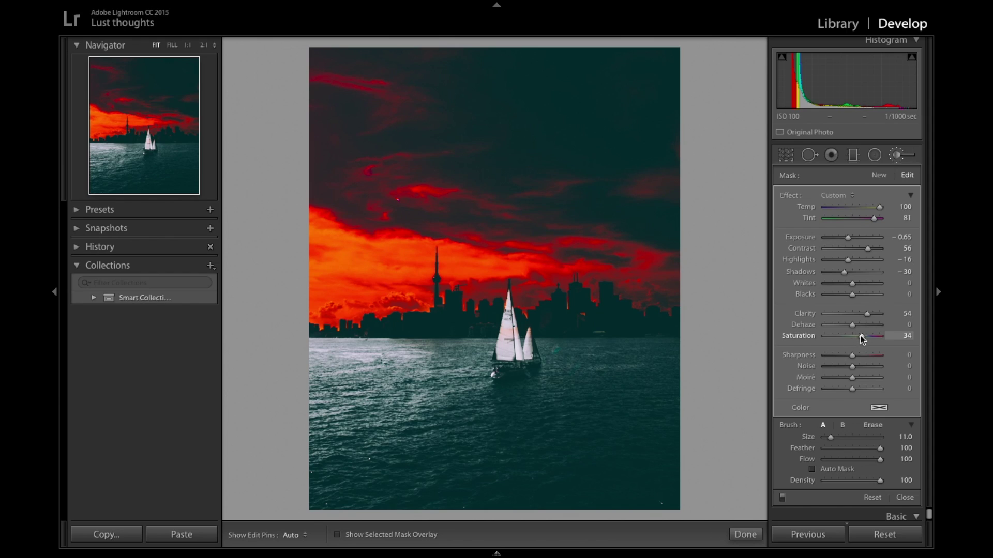
click(900, 237)
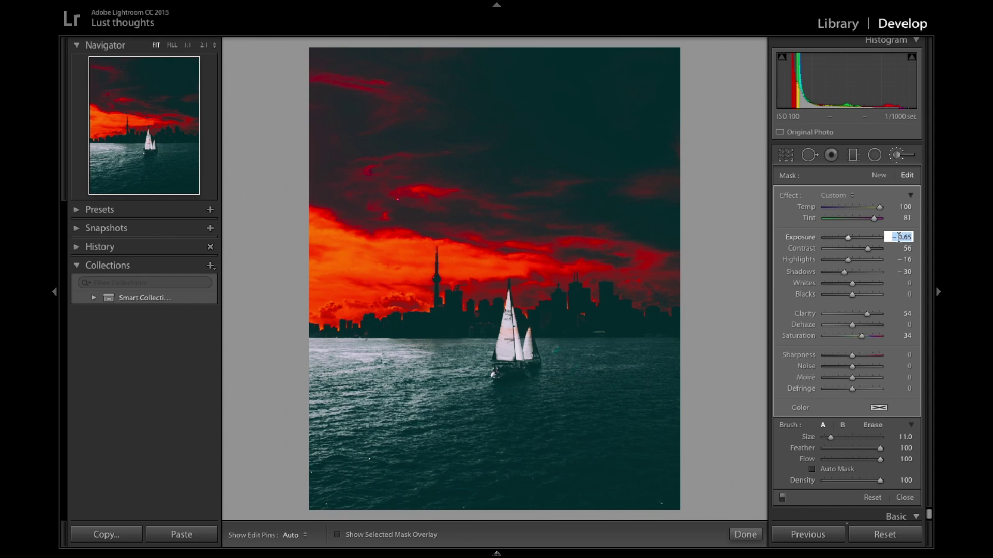
key(Up)
key(Up)
key(Up)
key(Up)
key(Up)
key(Up)
key(Up)
key(Up)
key(Up)
key(Up)
key(Up)
key(Up)
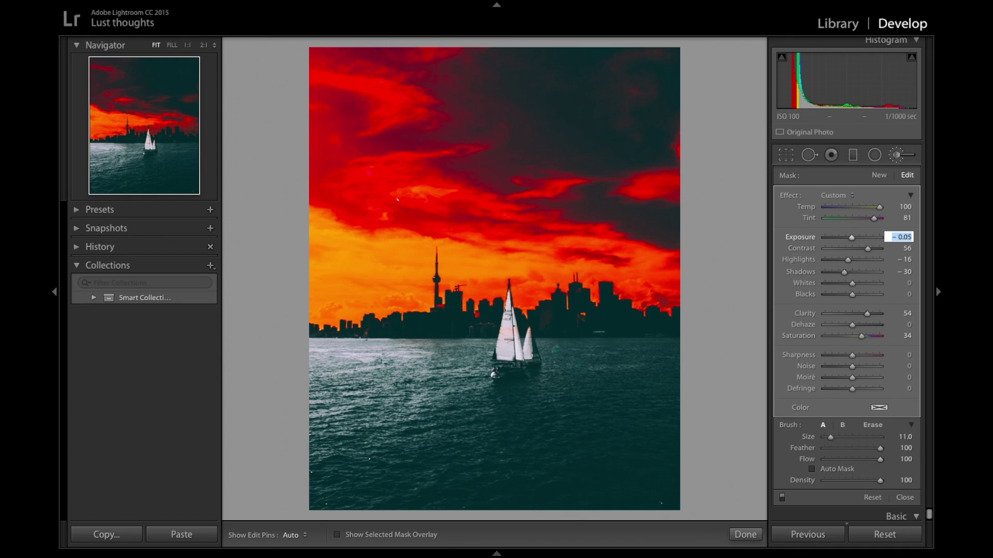
- Lower the duplicate's Saturation to -81, then toggle before/after with \ to compare
click(861, 337)
drag(858, 338, 830, 340)
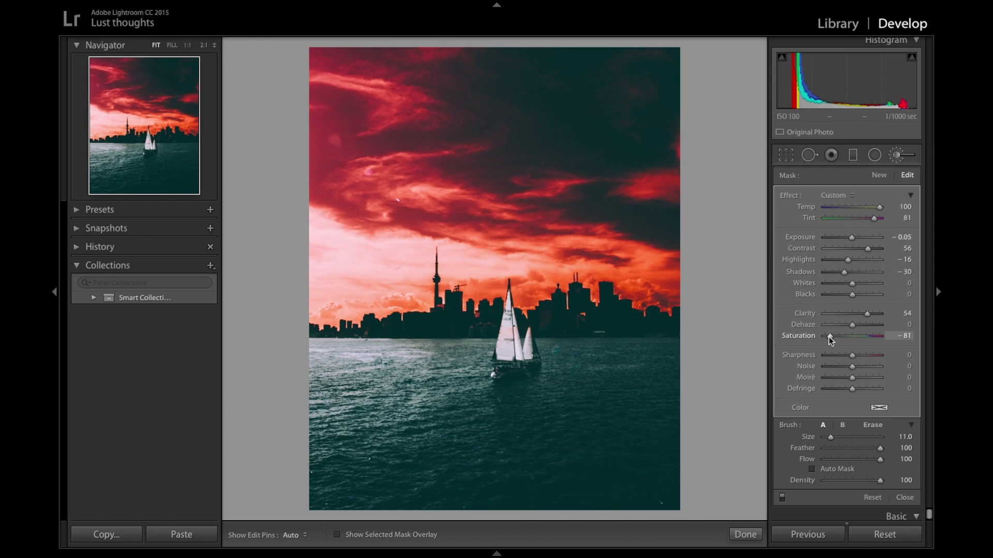
key(backslash)
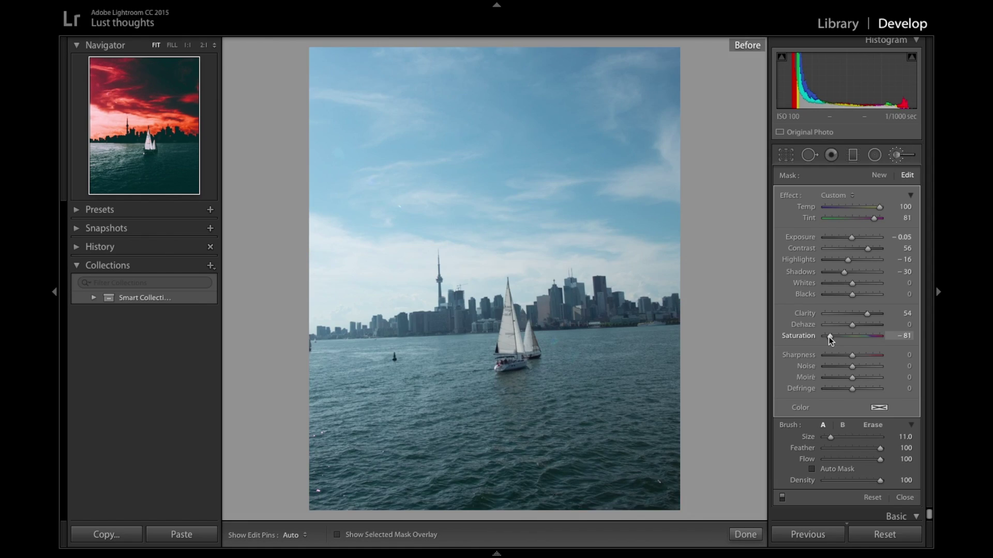
key(backslash)
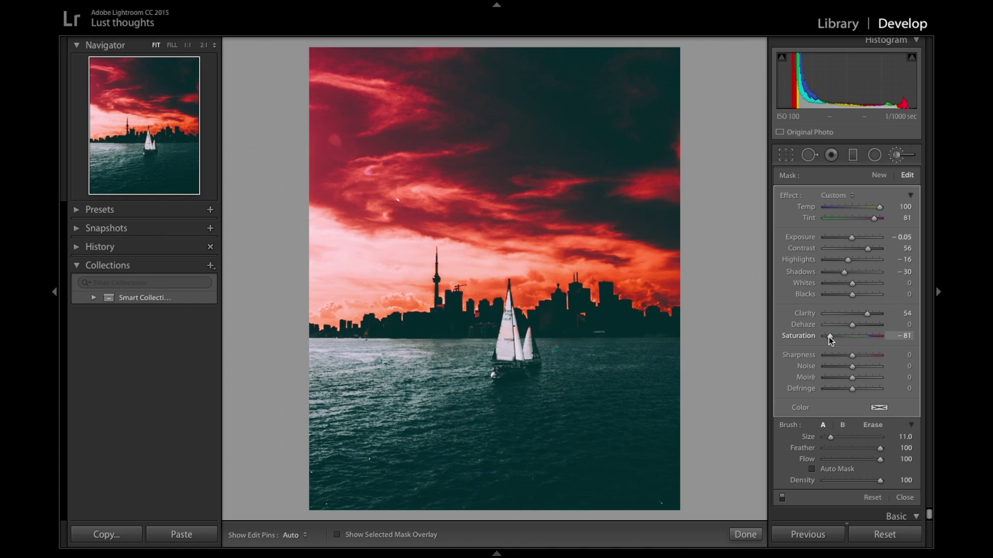
- Heal a spot near the photo's bottom-right corner with Spot Removal
click(808, 156)
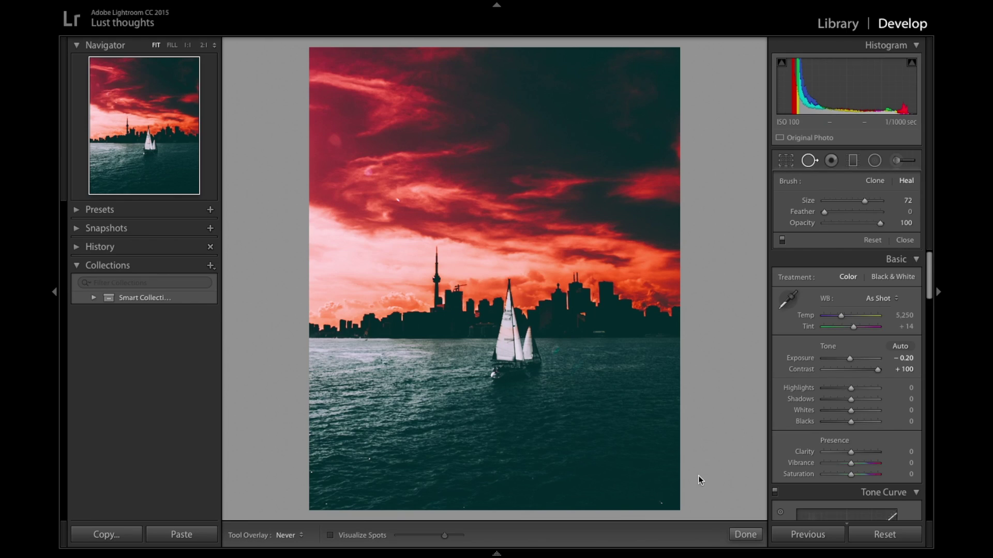
click(660, 503)
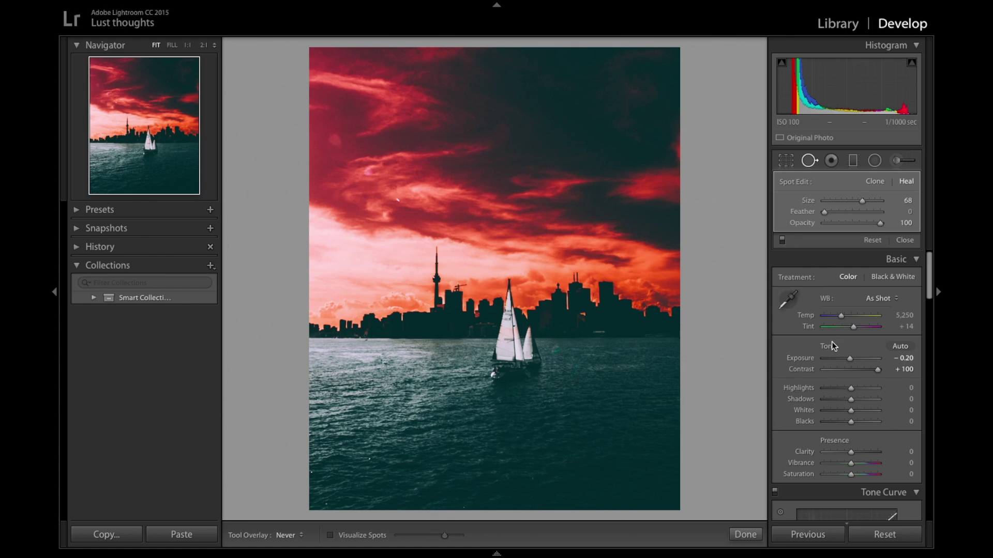
scroll(832, 448, down, 2)
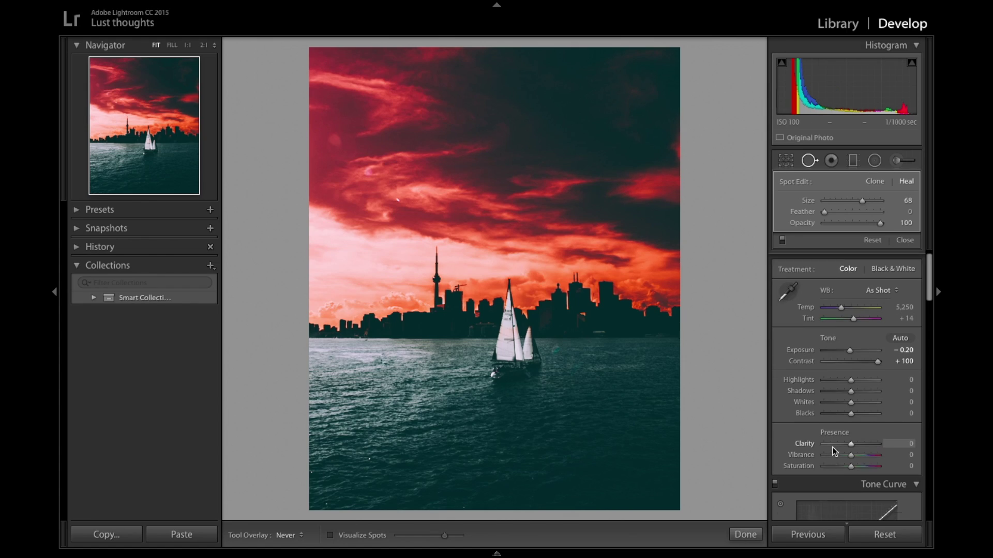
- Back in the Adjustment Brush, tint the brush effect blue-purple
click(899, 161)
click(879, 408)
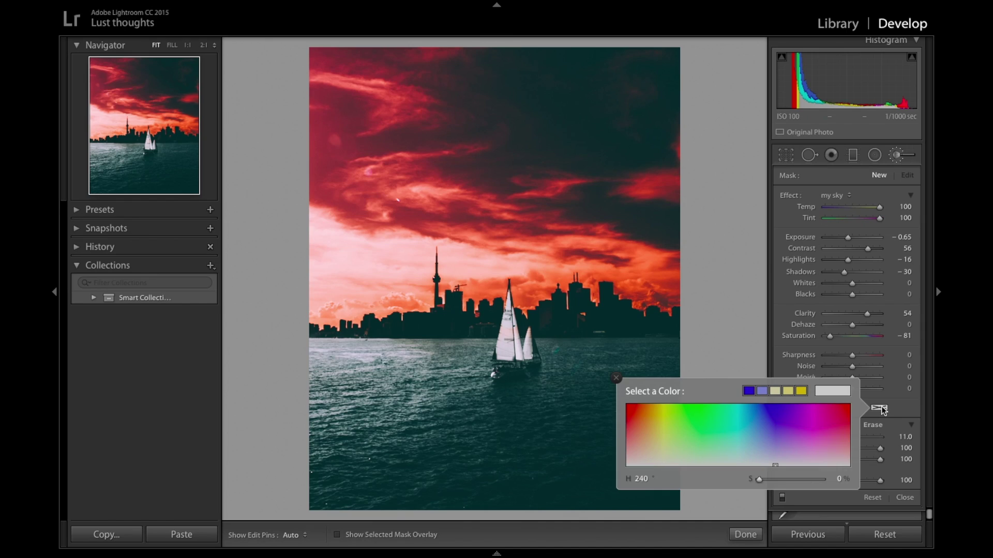
drag(825, 420, 758, 427)
click(745, 338)
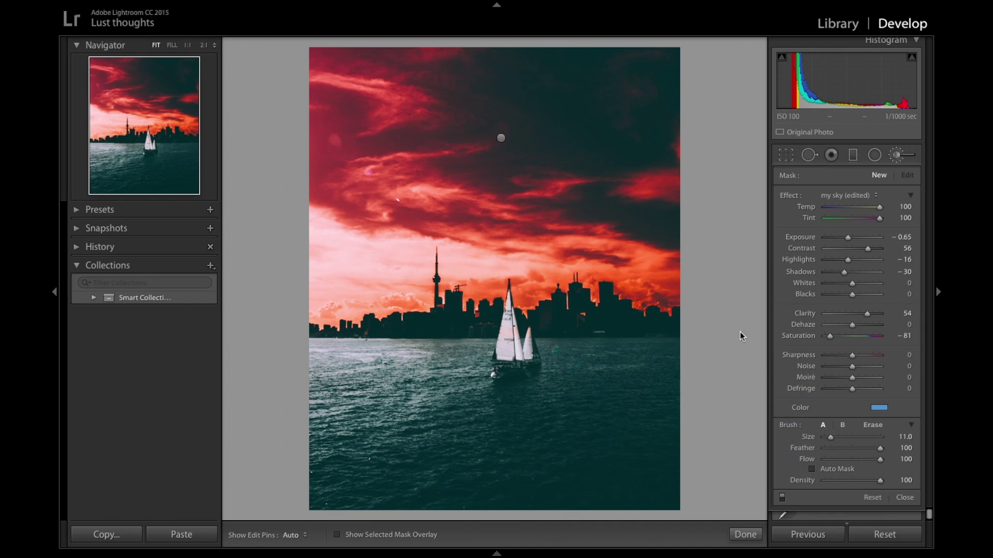
- Delete the duplicated sky brush adjustment via its pin's context menu
click(501, 138)
right_click(502, 137)
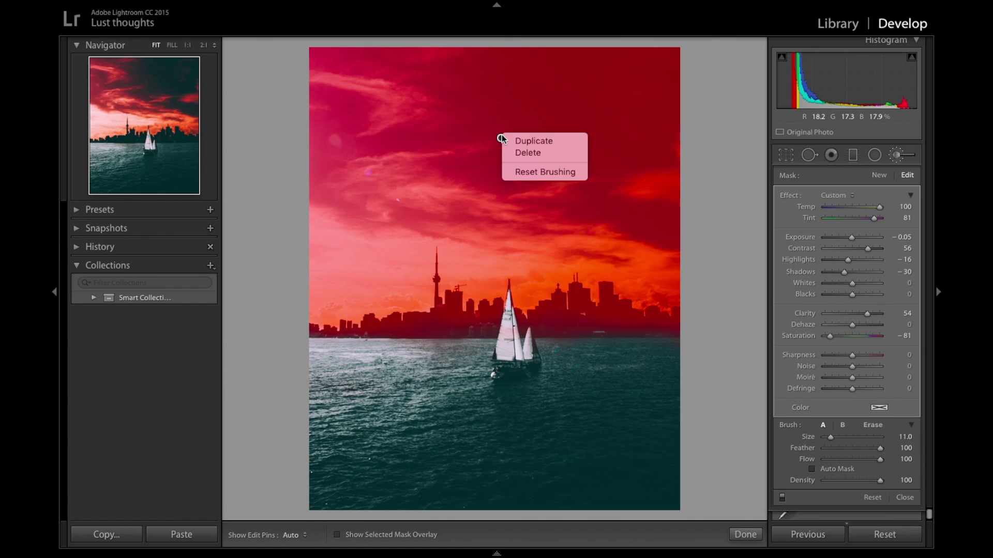
click(524, 153)
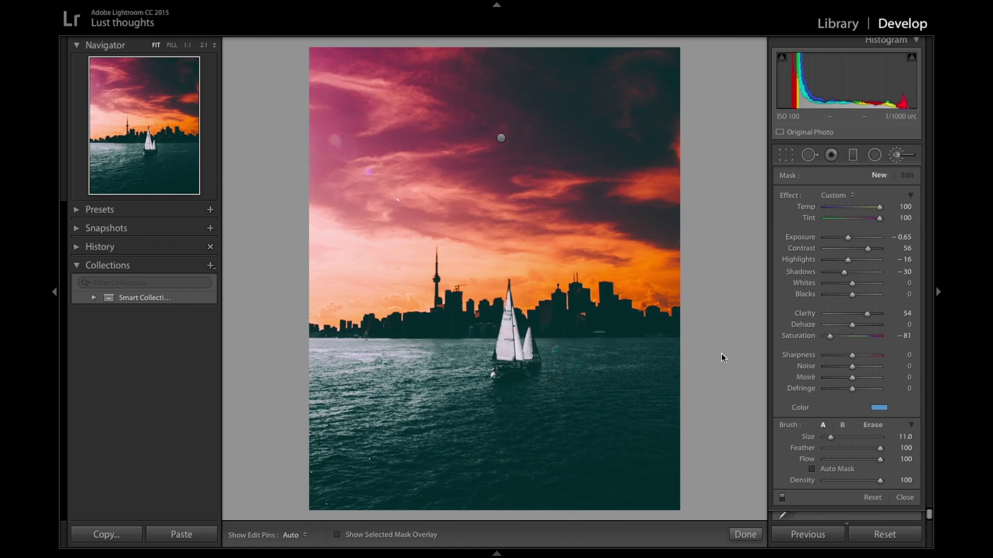
- Tint the remaining sky brush, trying red-orange, green and blue-violet before settling on green-yellow (hue 104, saturation 69)
click(882, 409)
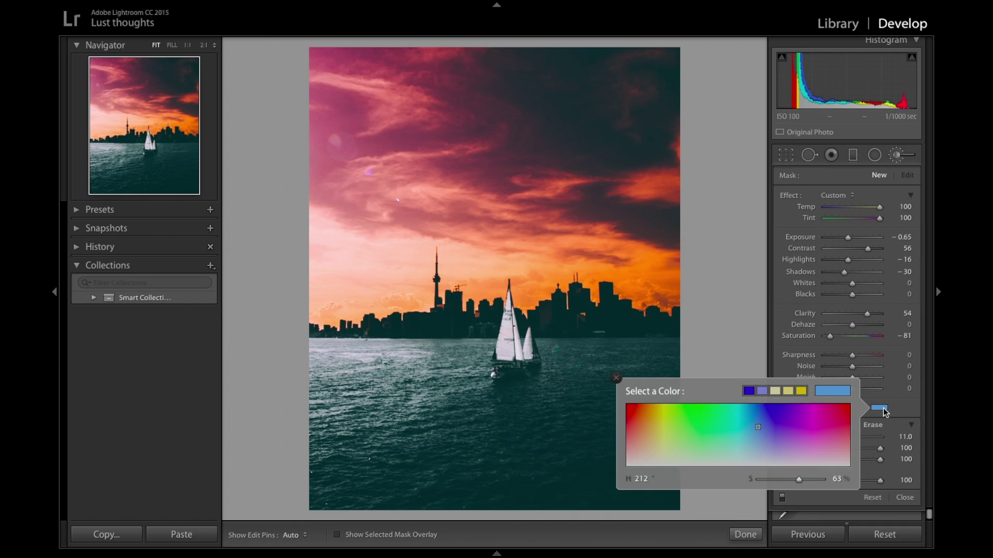
click(503, 137)
click(501, 138)
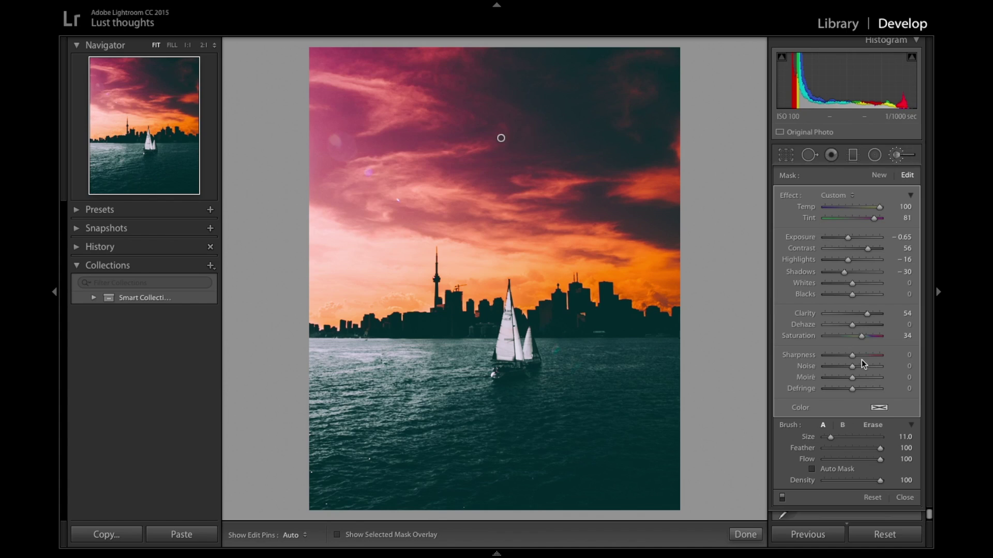
click(887, 409)
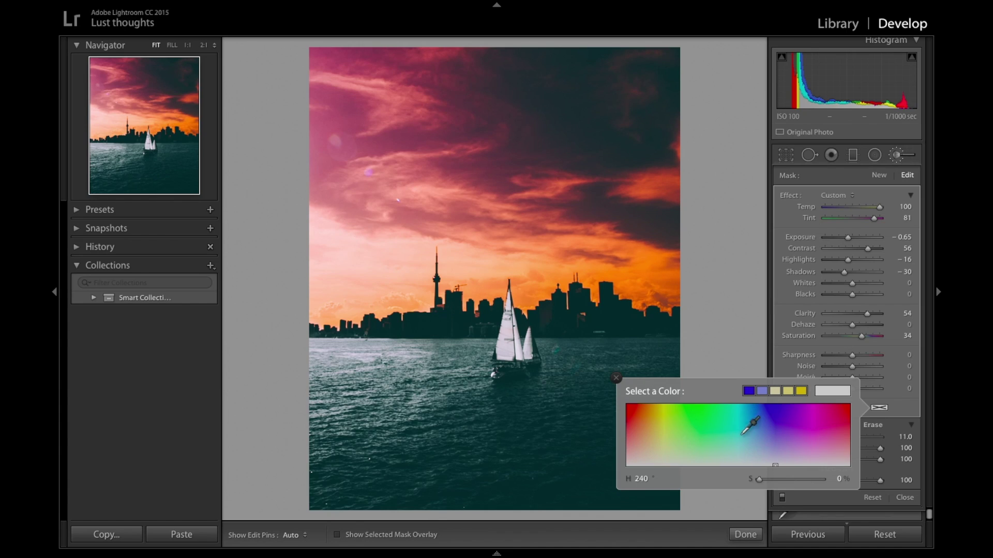
drag(649, 410, 641, 417)
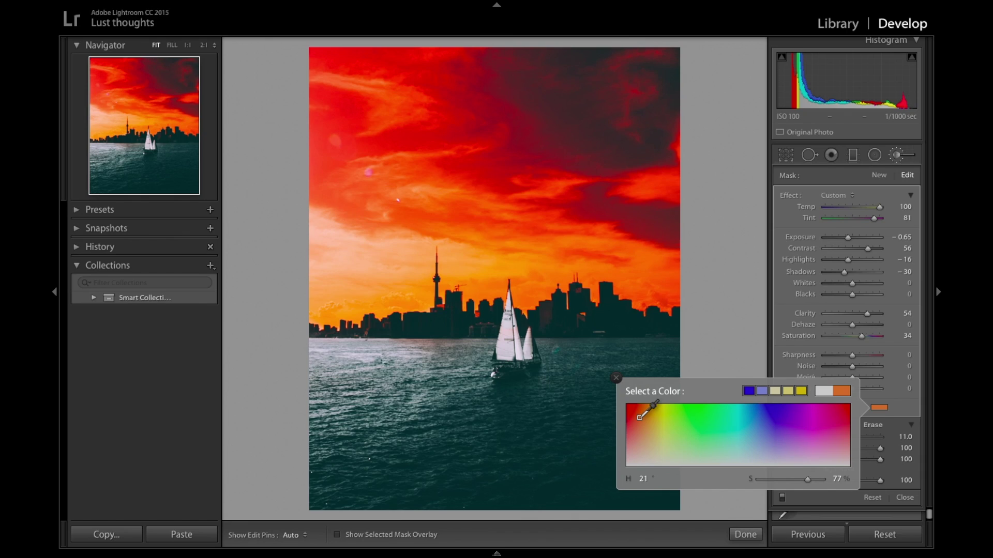
mouse_move(640, 417)
mouse_down()
mouse_move(776, 422)
mouse_move(748, 451)
mouse_move(723, 443)
mouse_move(822, 424)
mouse_move(825, 412)
mouse_up()
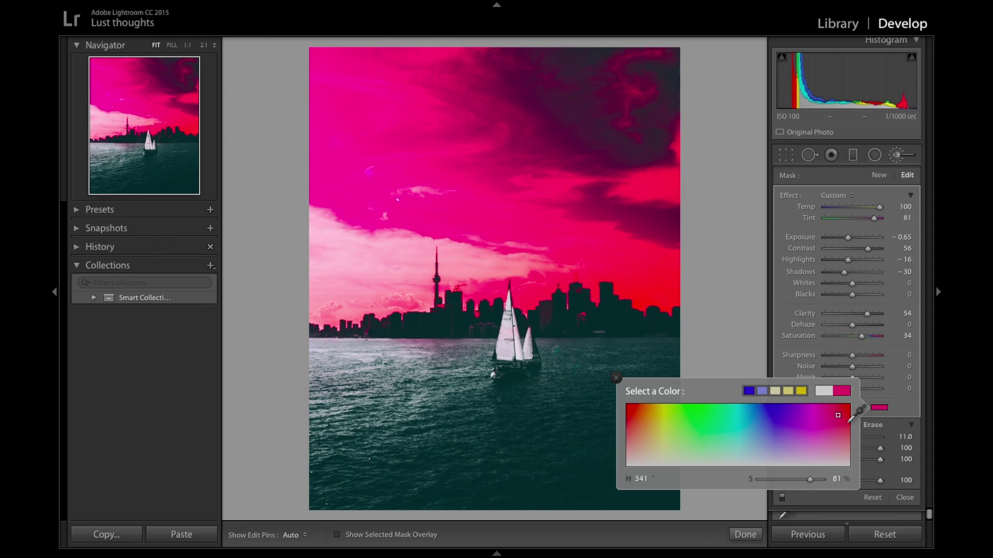
mouse_move(850, 421)
mouse_down()
mouse_move(684, 424)
mouse_move(660, 409)
mouse_move(713, 448)
mouse_move(753, 440)
mouse_up()
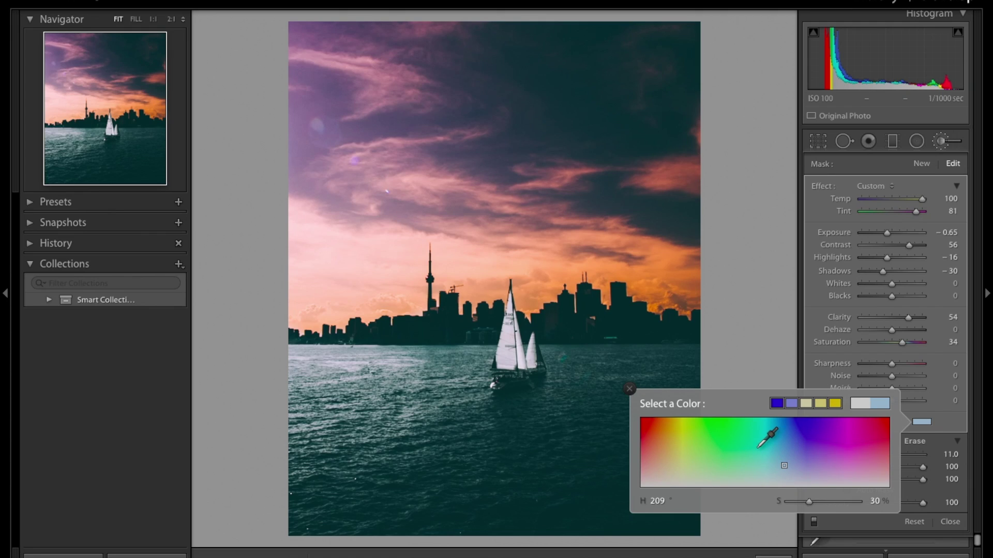
mouse_move(763, 440)
mouse_down()
mouse_move(711, 440)
mouse_move(746, 459)
mouse_up()
mouse_move(832, 465)
mouse_down()
mouse_move(837, 448)
mouse_move(712, 439)
mouse_up()
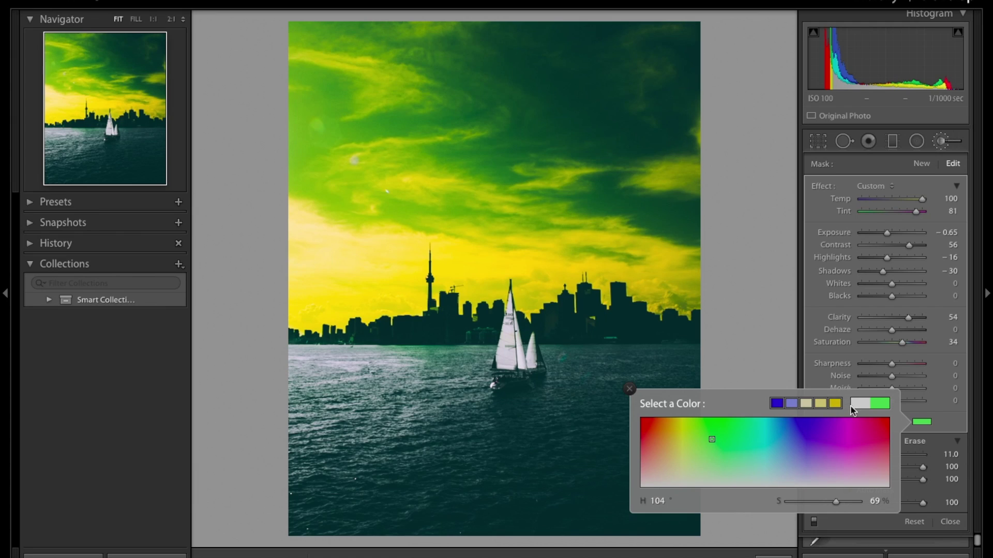
click(923, 425)
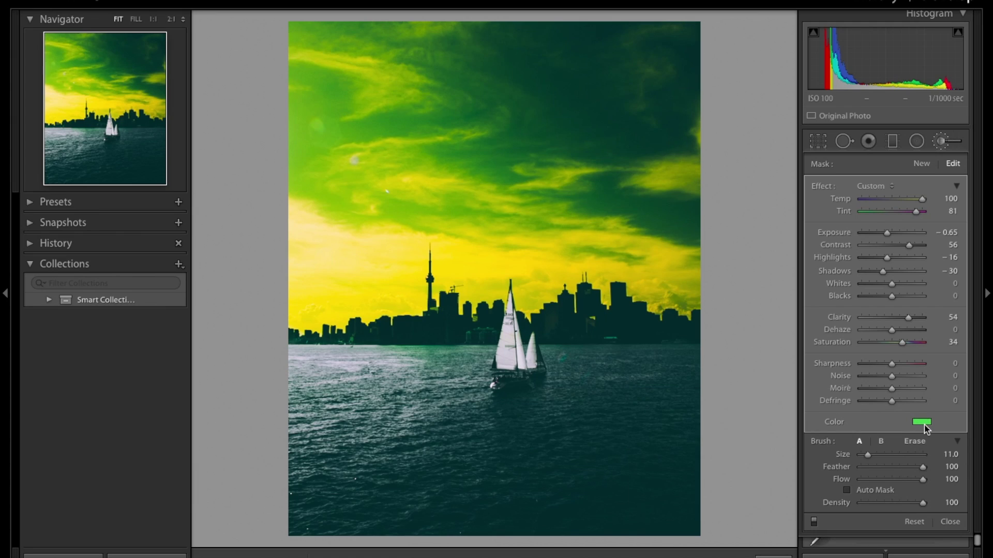
- Undo the green tint and the deletion to restore the red sky brush, then leave brush mode
key(ctrl+z)
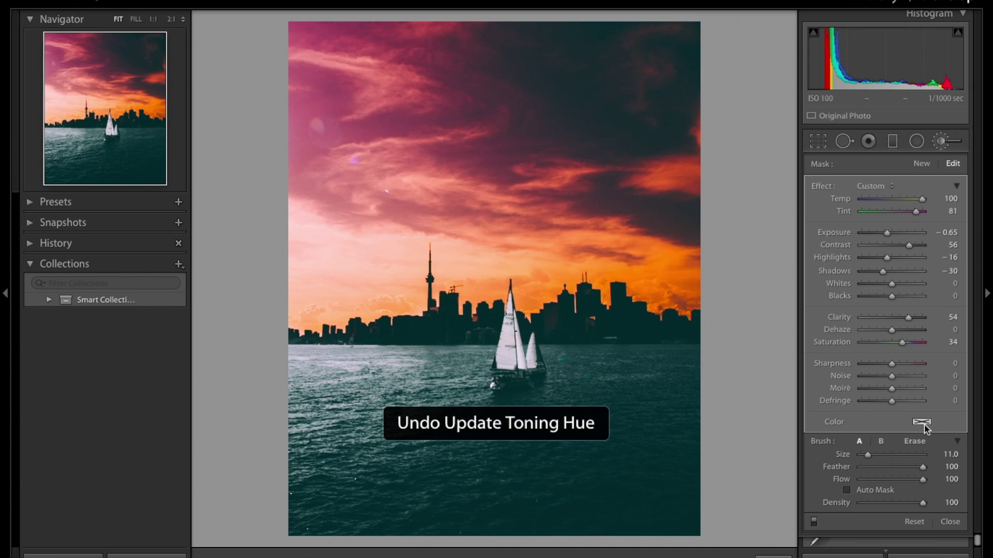
key(ctrl+z)
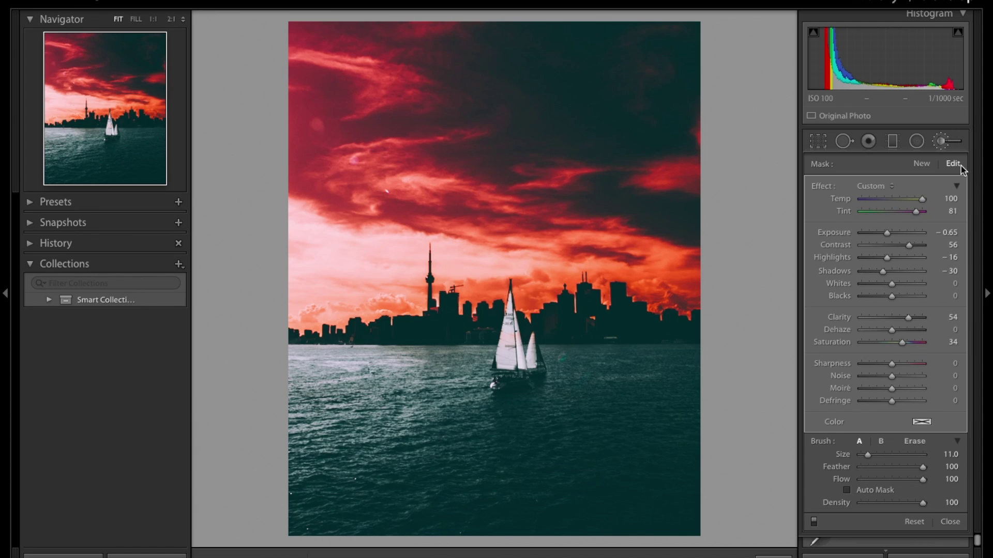
click(942, 146)
click(942, 141)
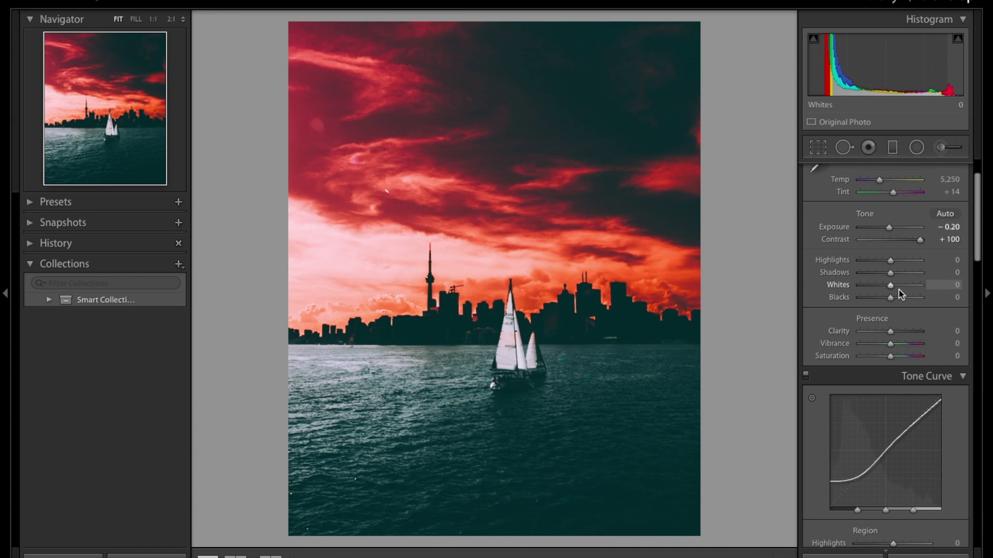
- Raise global Clarity to +28 and lower Highlights to -2
scroll(899, 290, down, 1)
drag(896, 308, 900, 310)
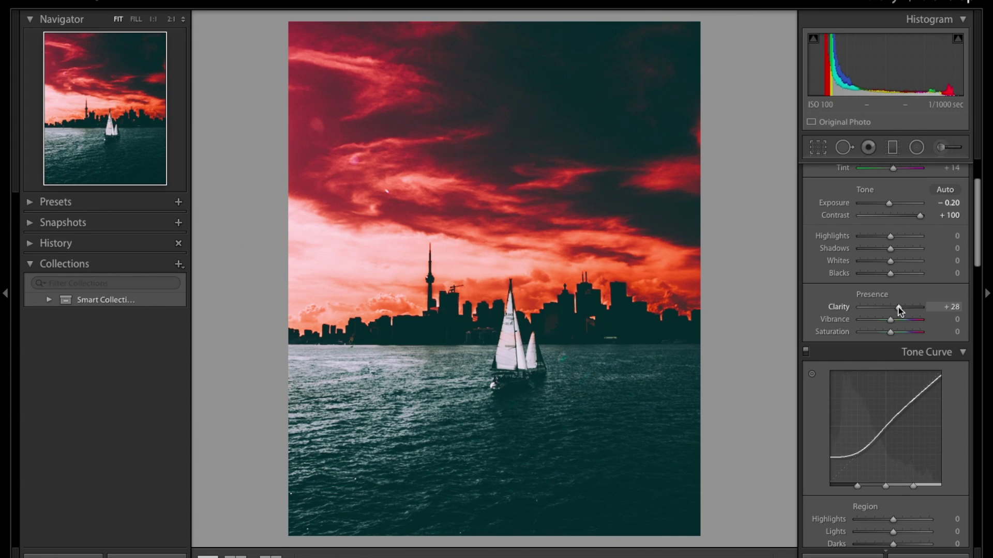
scroll(900, 311, down, 5)
scroll(898, 305, up, 6)
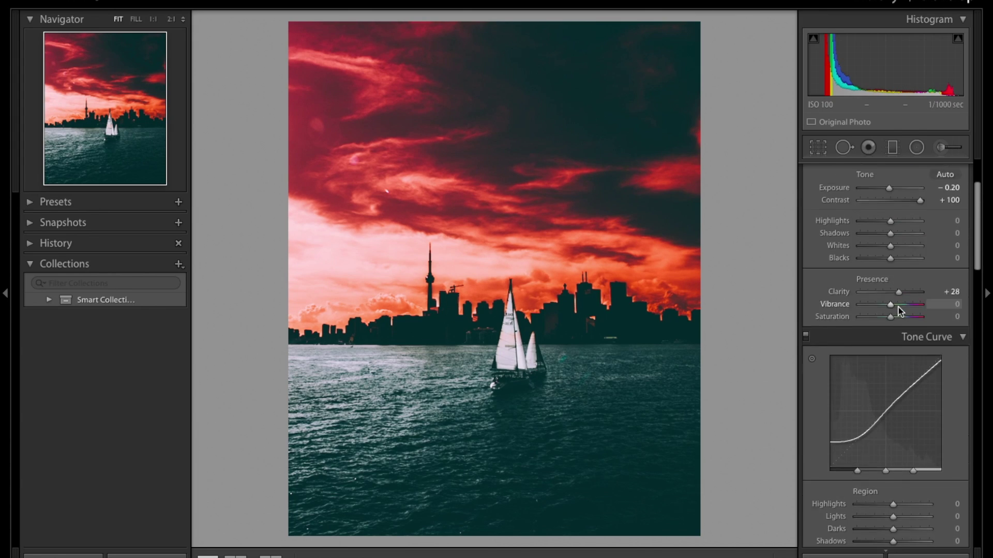
mouse_move(890, 253)
mouse_down()
mouse_move(878, 255)
mouse_move(890, 257)
mouse_up()
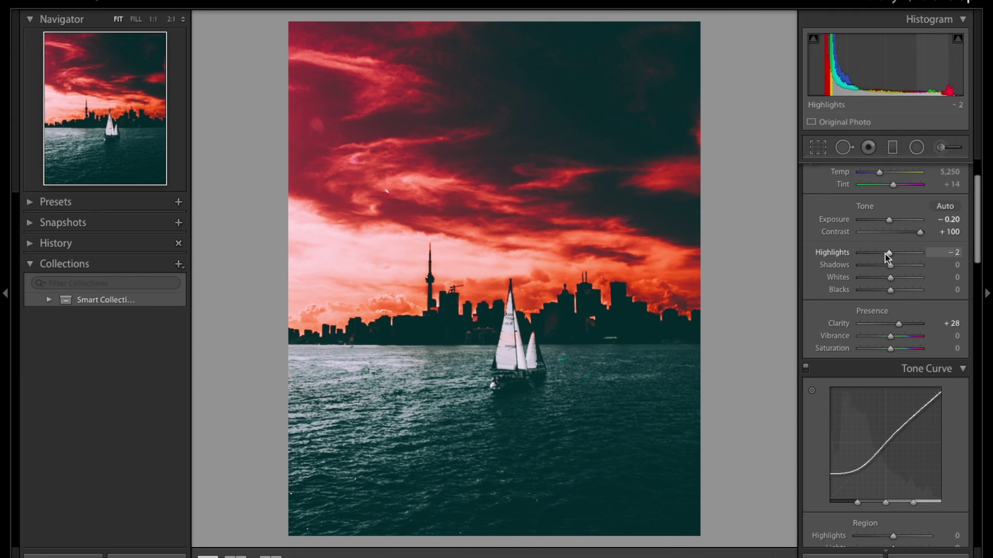
scroll(886, 397, down, 10)
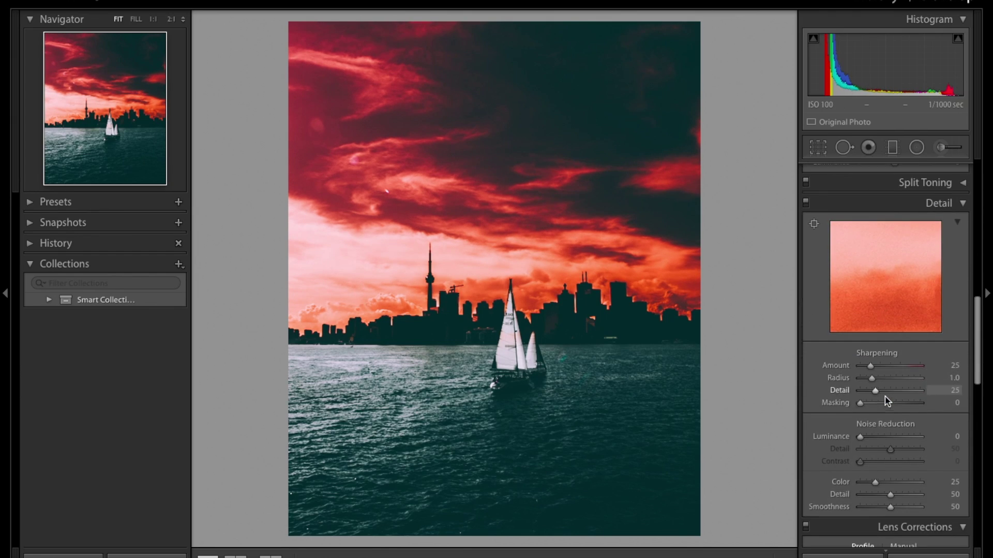
- Set Sharpening Amount to 70 and Luminance noise reduction to 40 in the Detail panel
drag(870, 366, 889, 369)
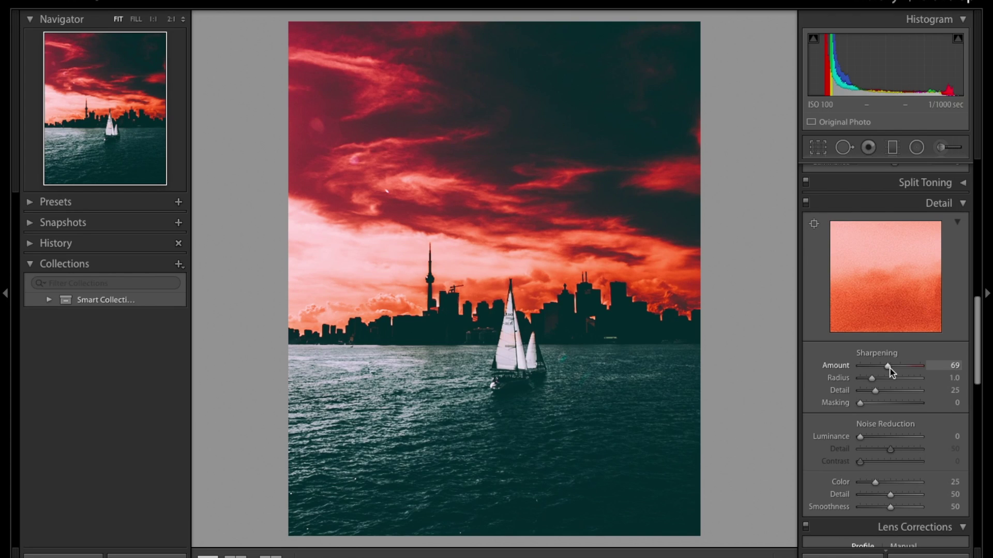
drag(891, 371, 891, 370)
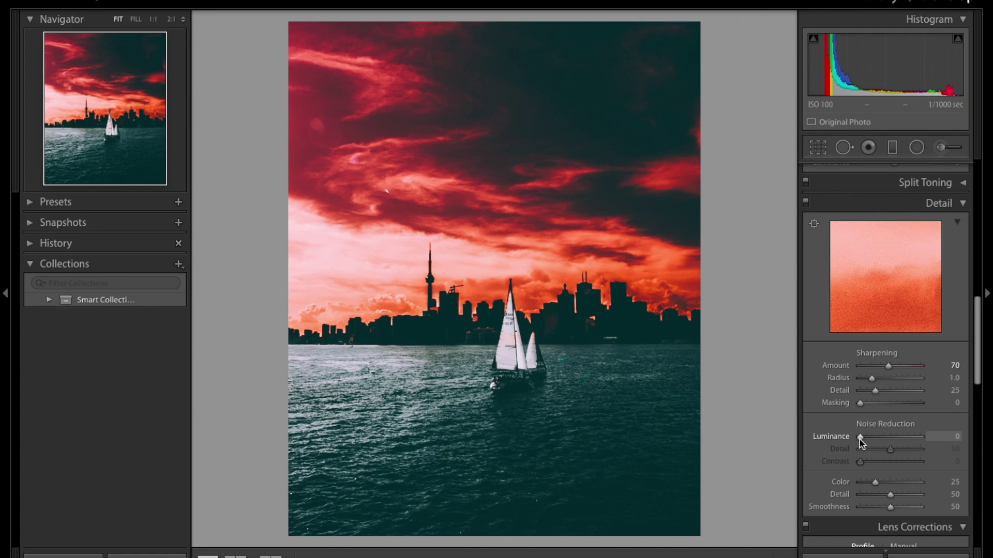
drag(860, 437, 885, 442)
scroll(885, 441, down, 3)
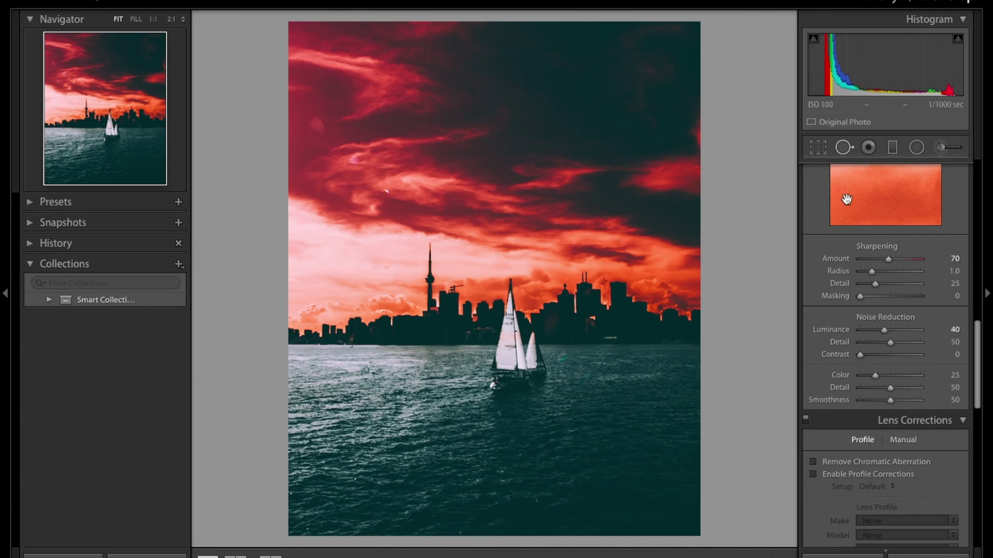
scroll(897, 377, down, 5)
scroll(897, 379, down, 12)
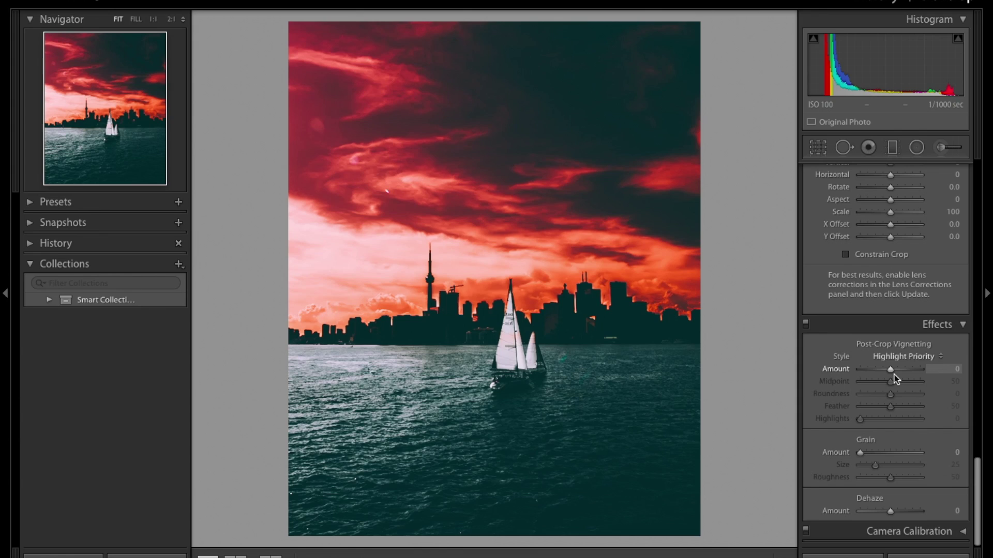
scroll(879, 468, up, 8)
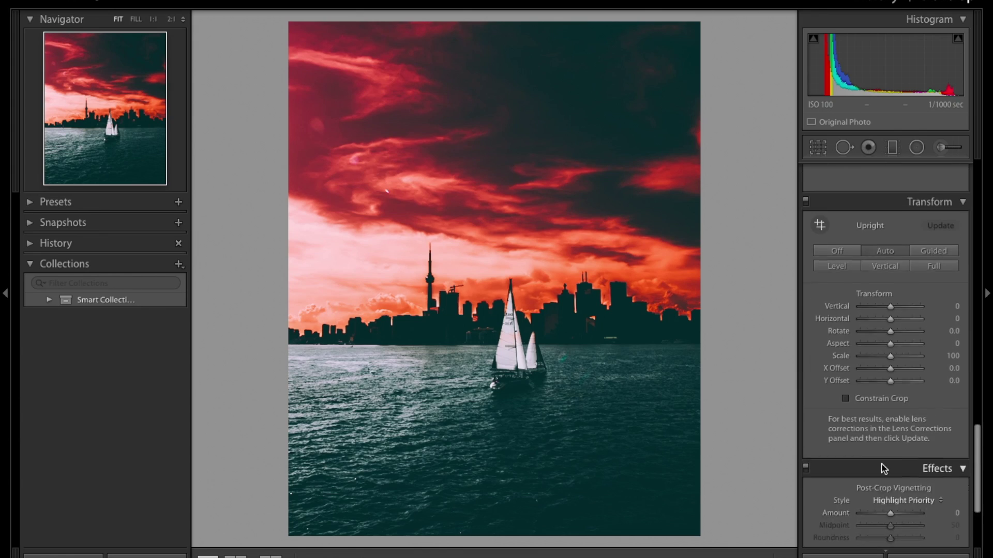
scroll(881, 466, up, 15)
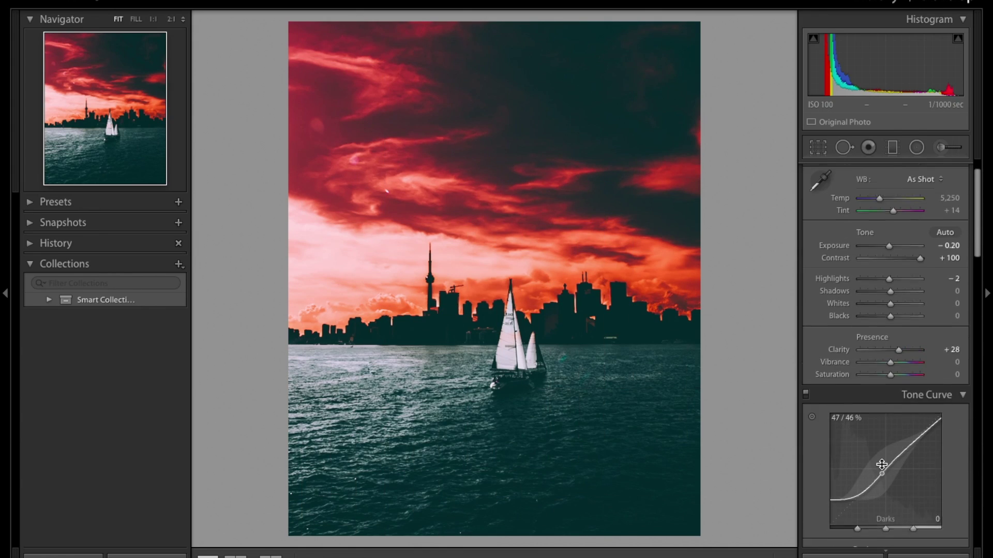